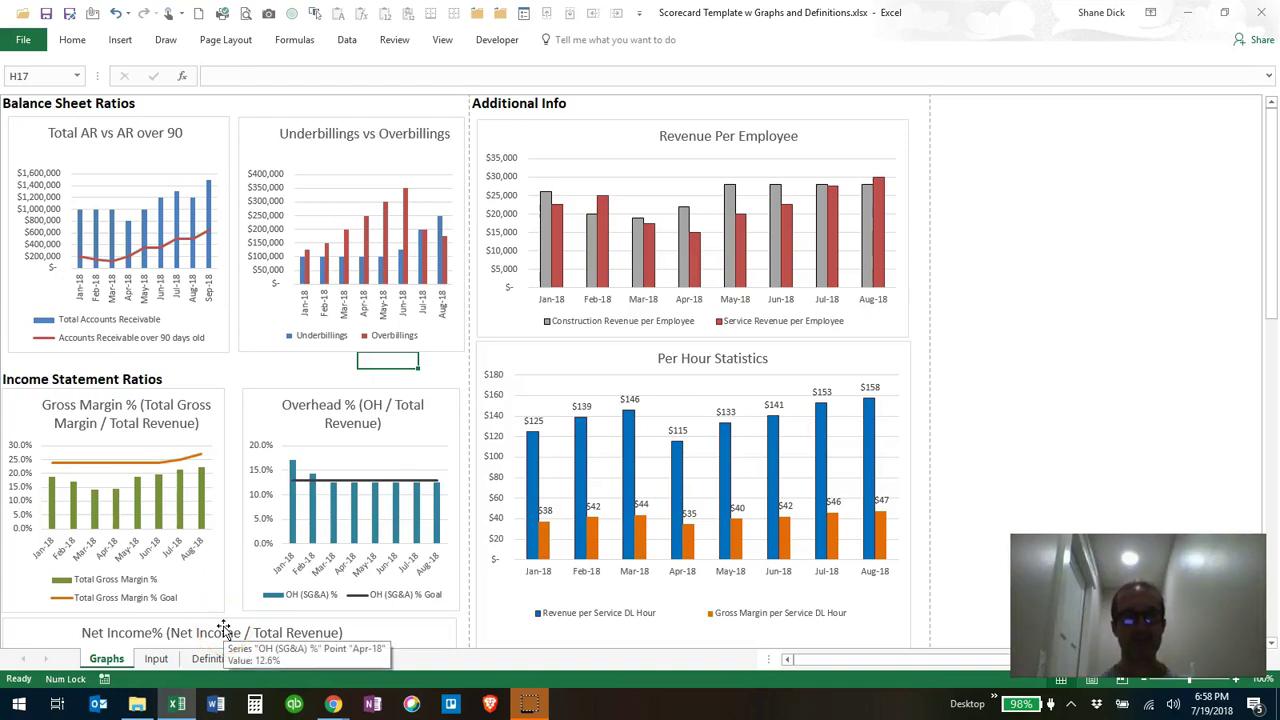
# Look over the Graphs sheet, scrolling down through the charts and back up.
pyautogui.moveTo(172, 237)
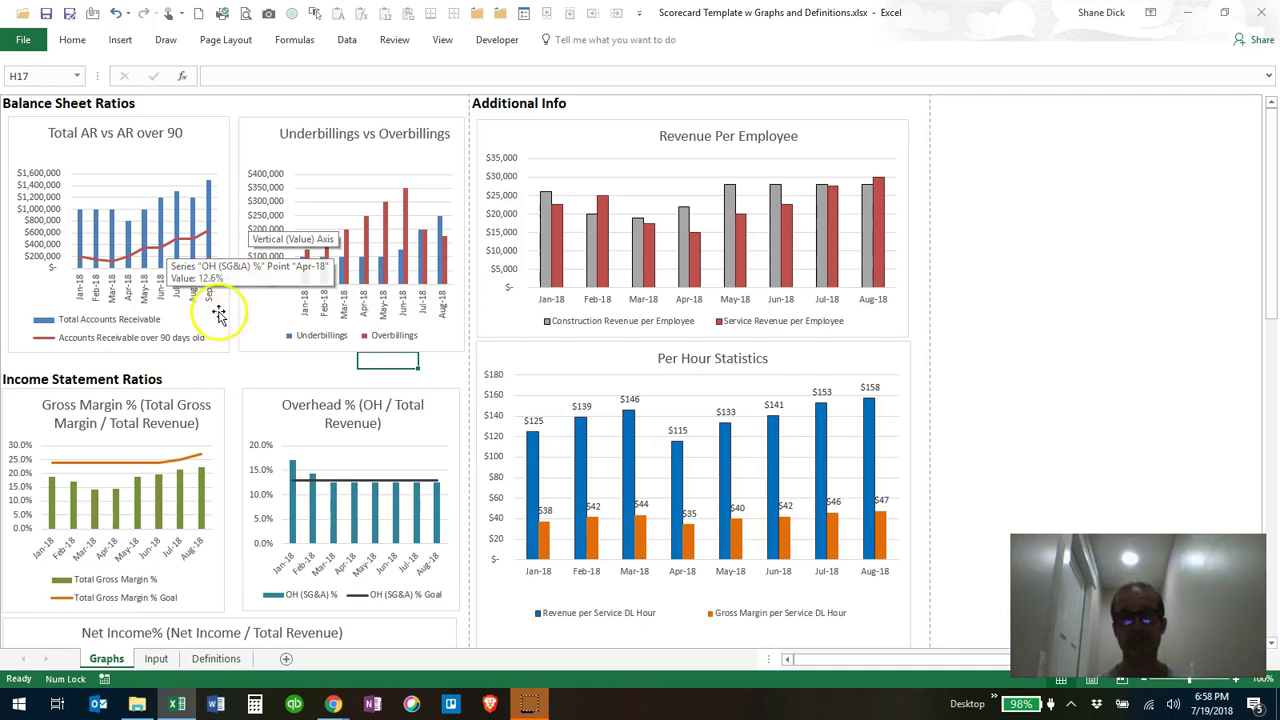
pyautogui.click(199, 363)
pyautogui.click(243, 373)
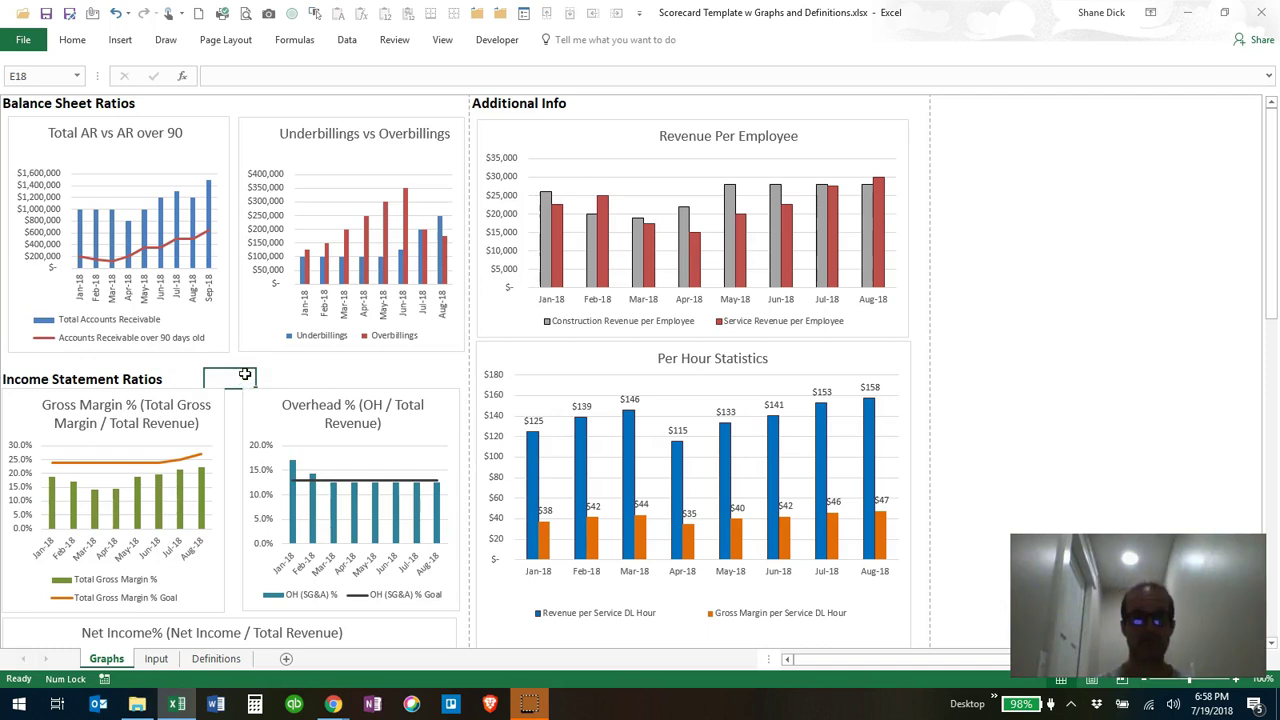
pyautogui.click(290, 375)
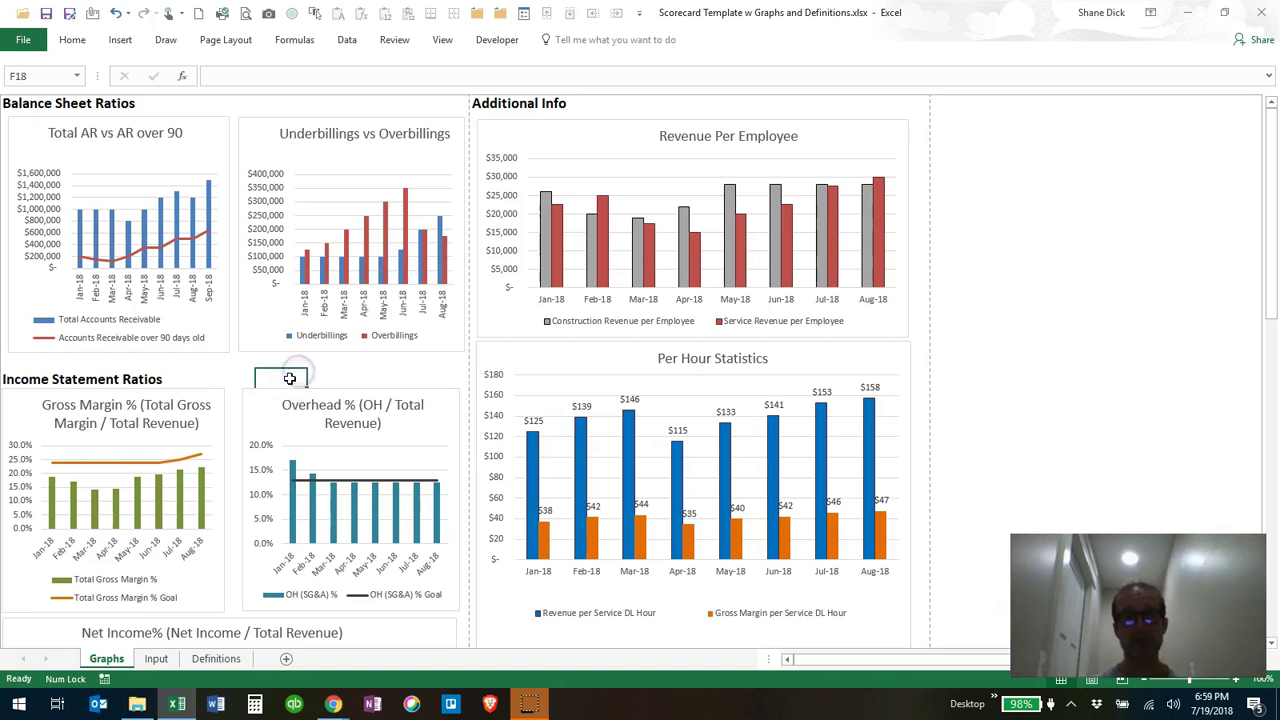
pyautogui.click(360, 377)
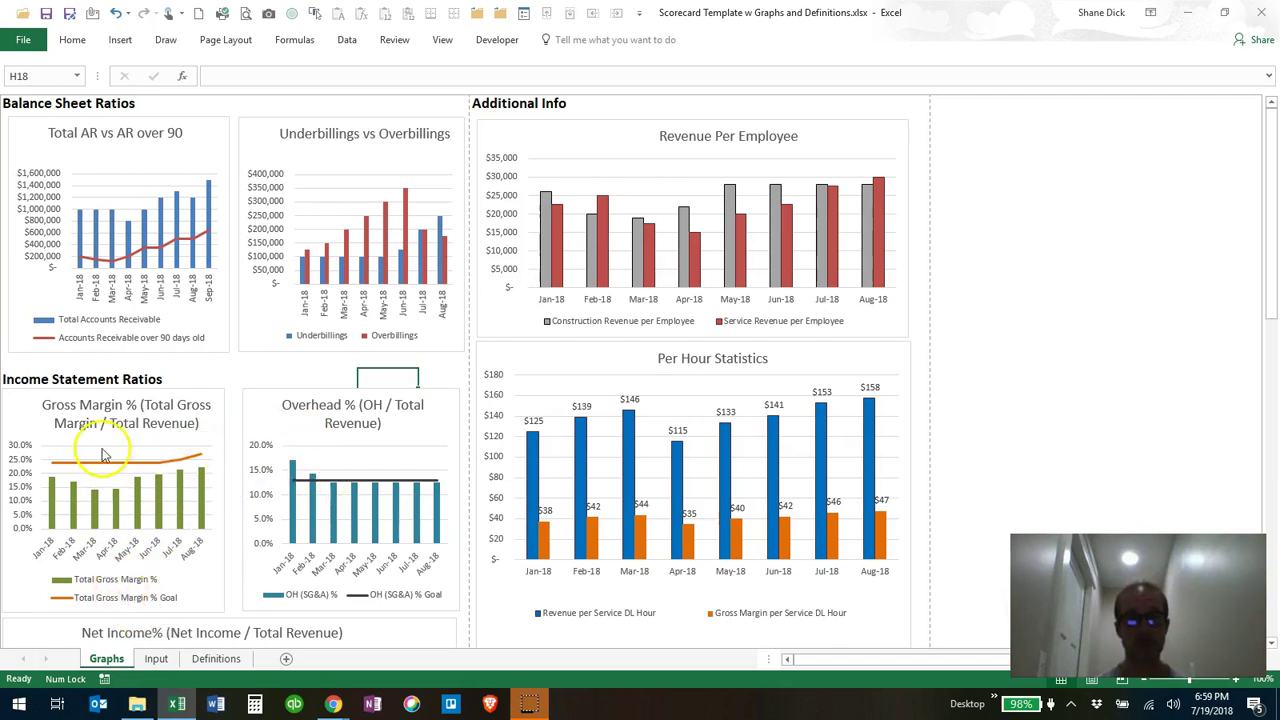
pyautogui.moveTo(203, 459)
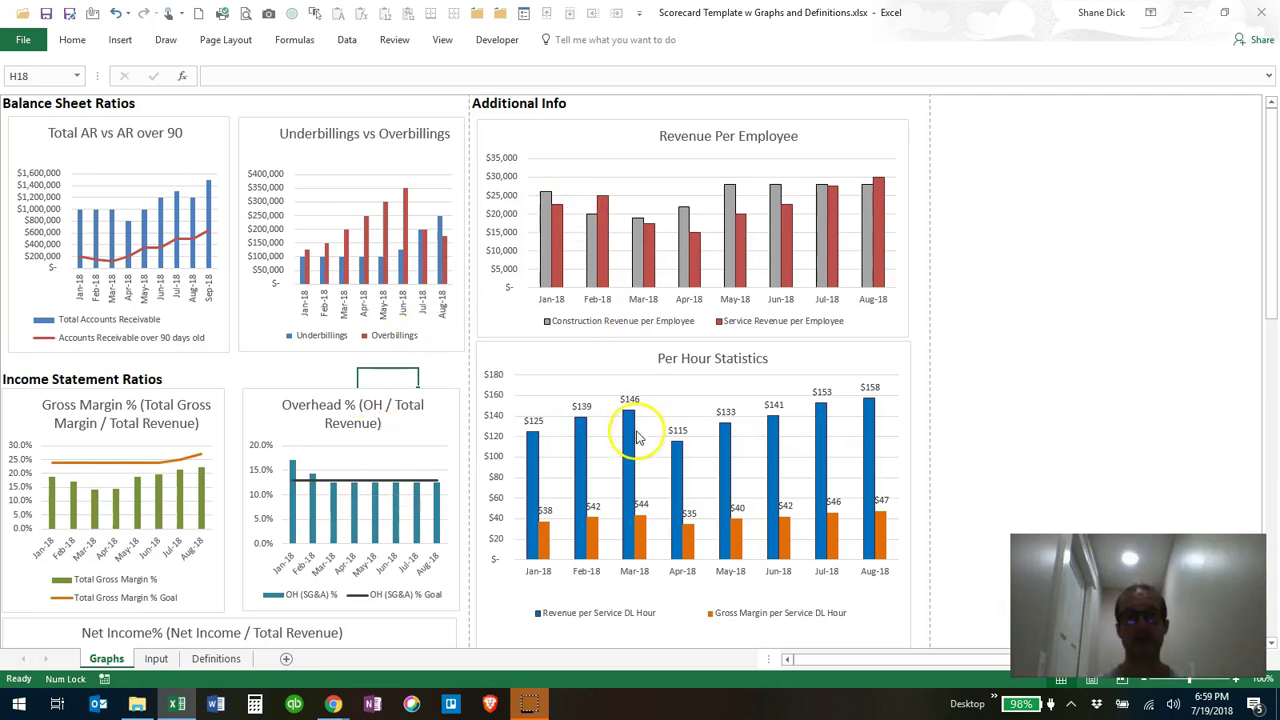
pyautogui.scroll(-2, 640, 466)
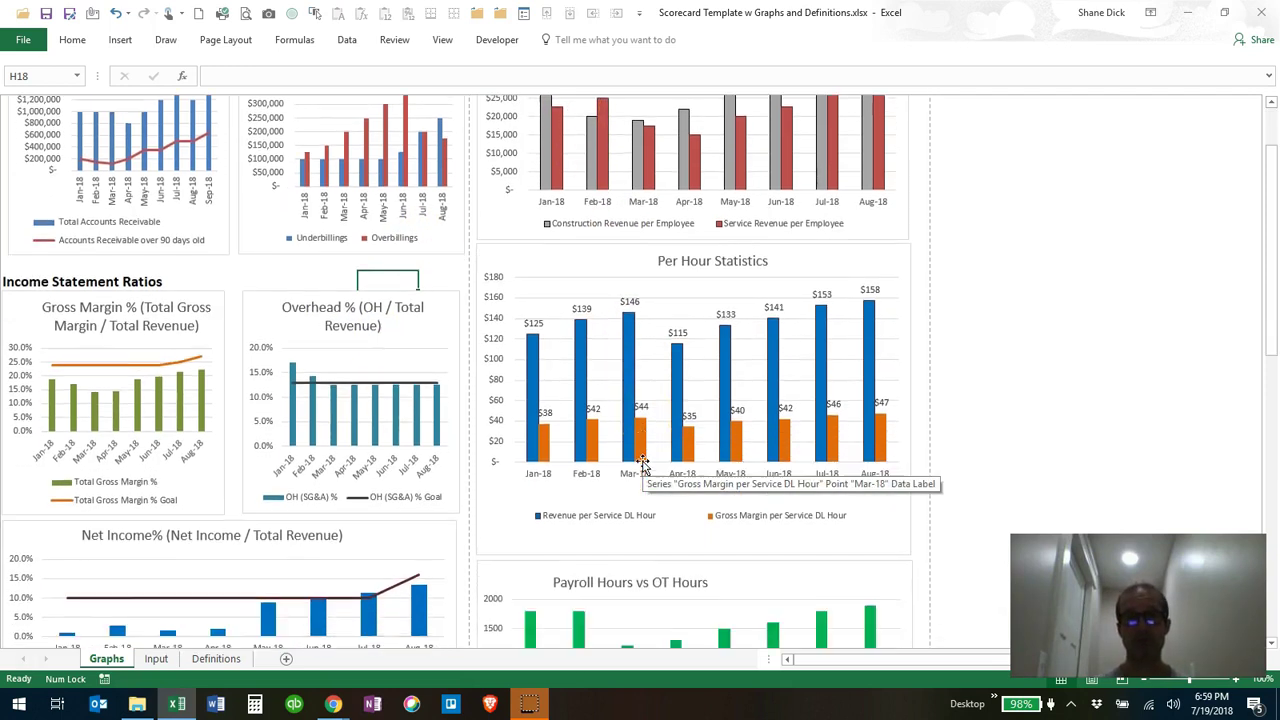
pyautogui.scroll(-5, 644, 468)
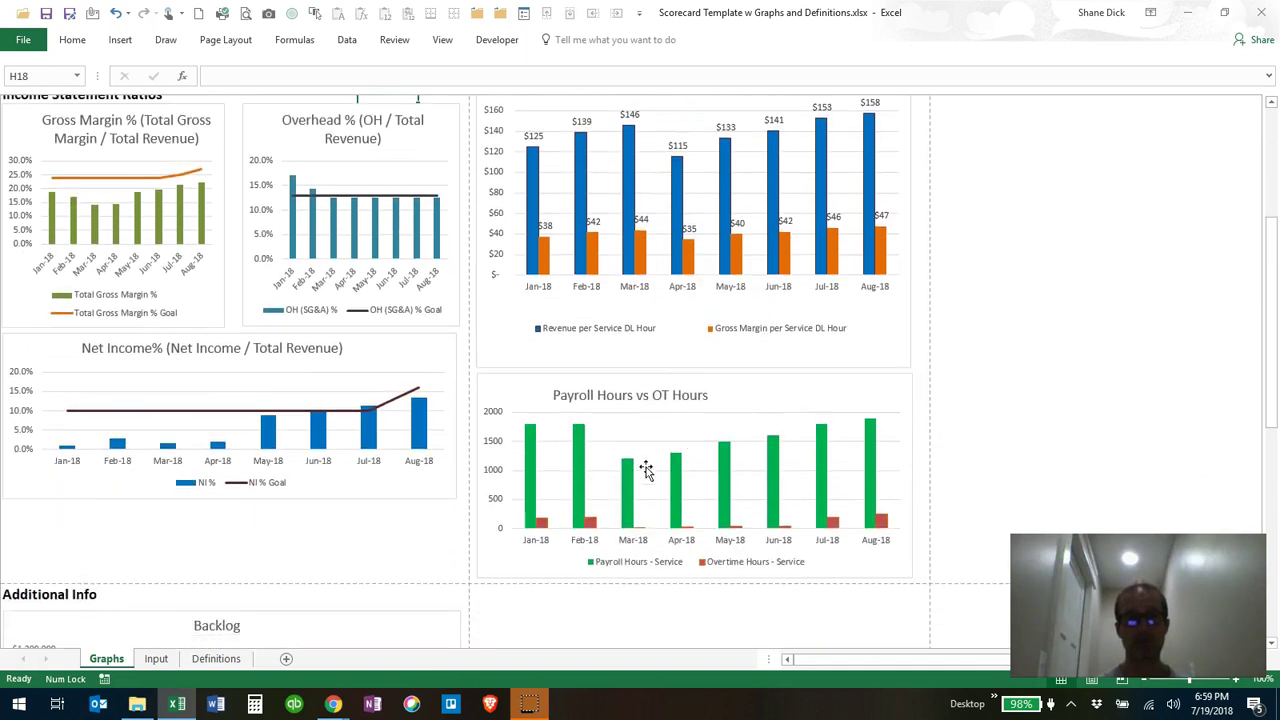
pyautogui.scroll(-6, 645, 470)
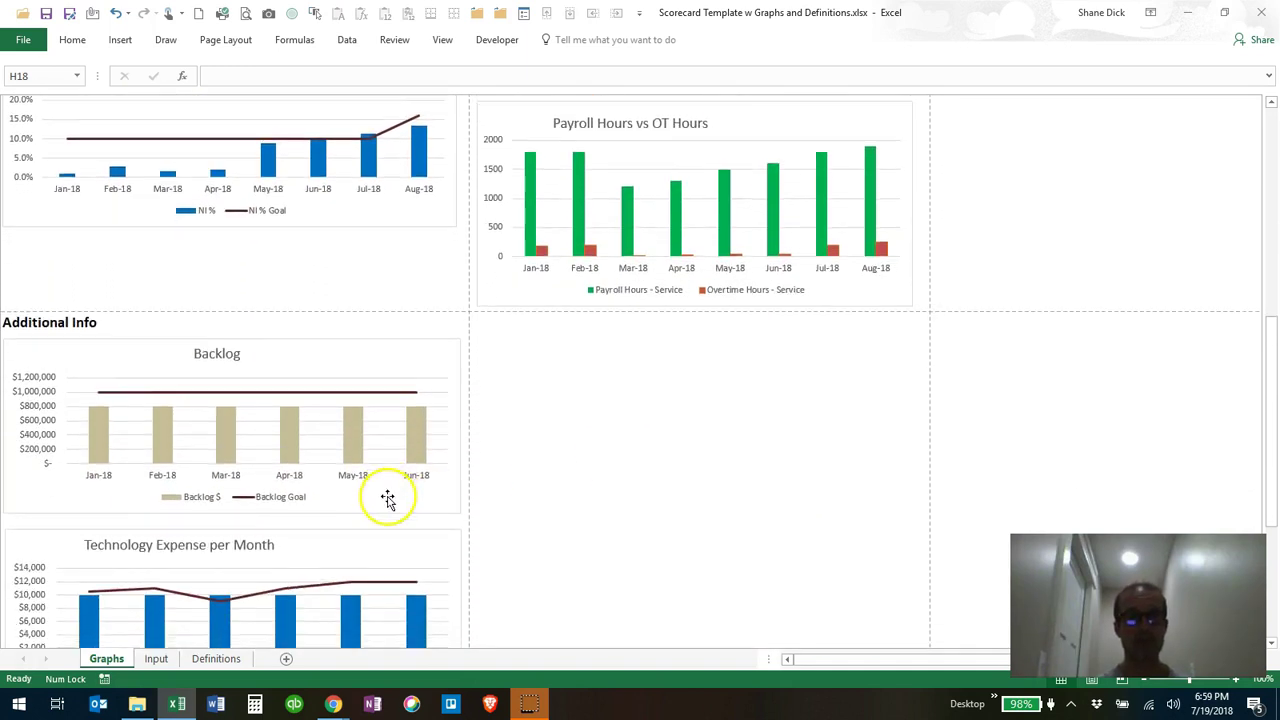
pyautogui.scroll(-3, 389, 503)
pyautogui.scroll(-2, 195, 511)
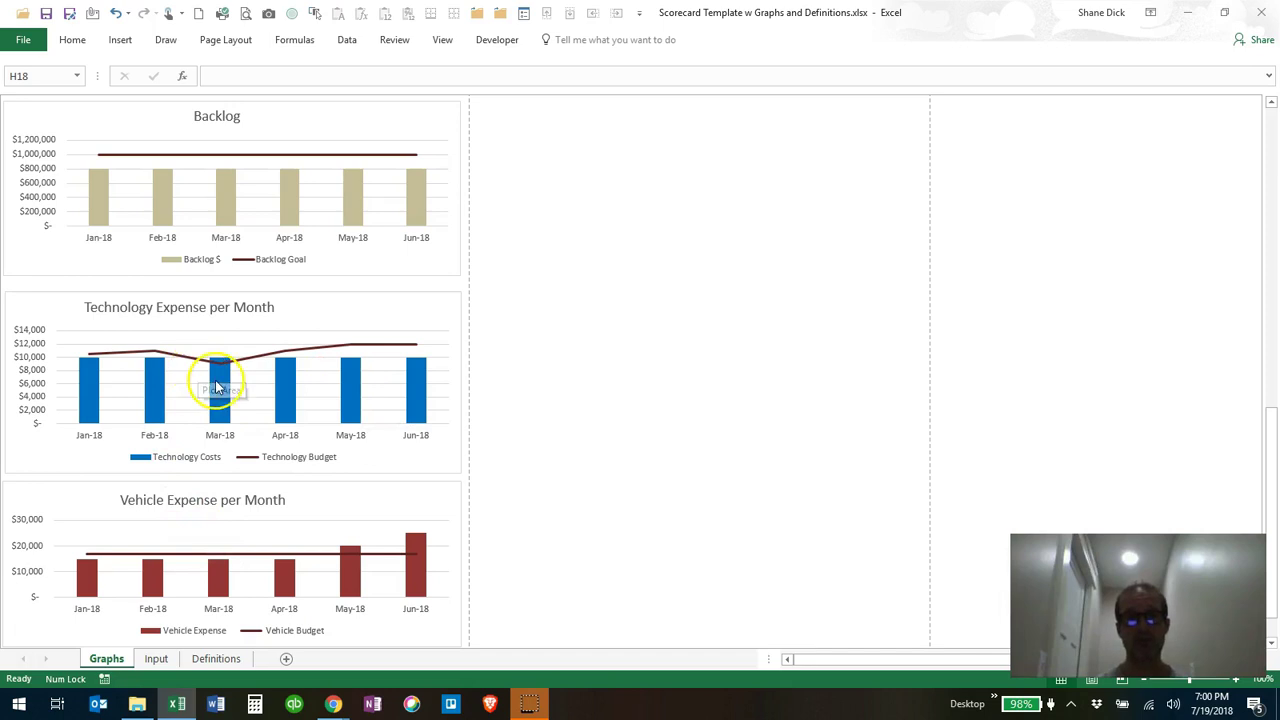
pyautogui.scroll(13, 205, 420)
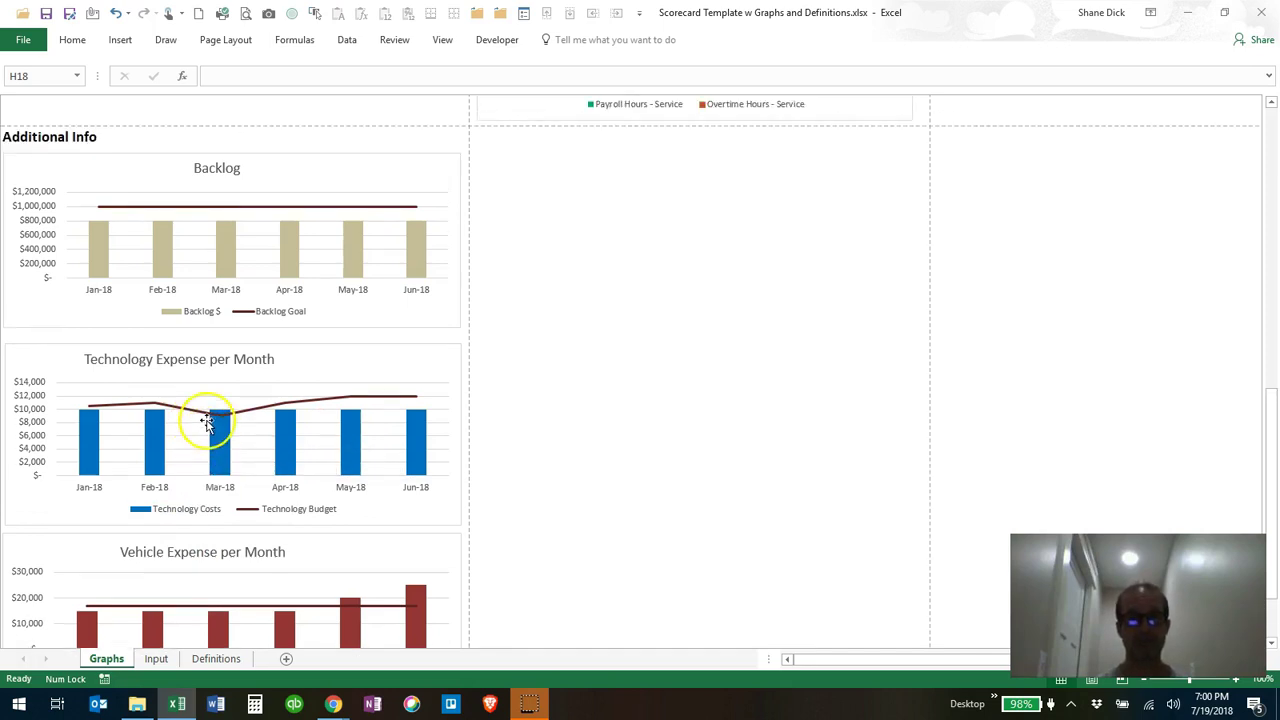
pyautogui.scroll(1, 231, 455)
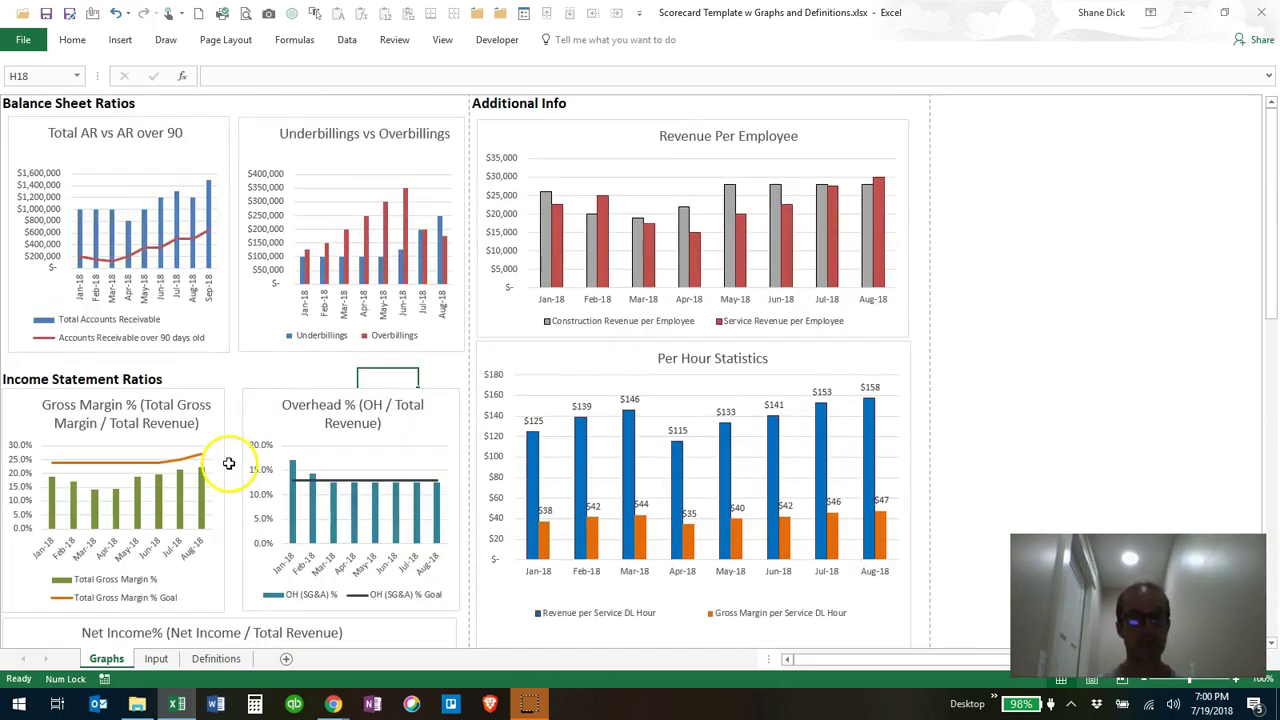
# On the Input sheet, enter Oct-18 receivables of 1,750,000 in K9 and 750,000 over 90 days in K10.
pyautogui.click(156, 659)
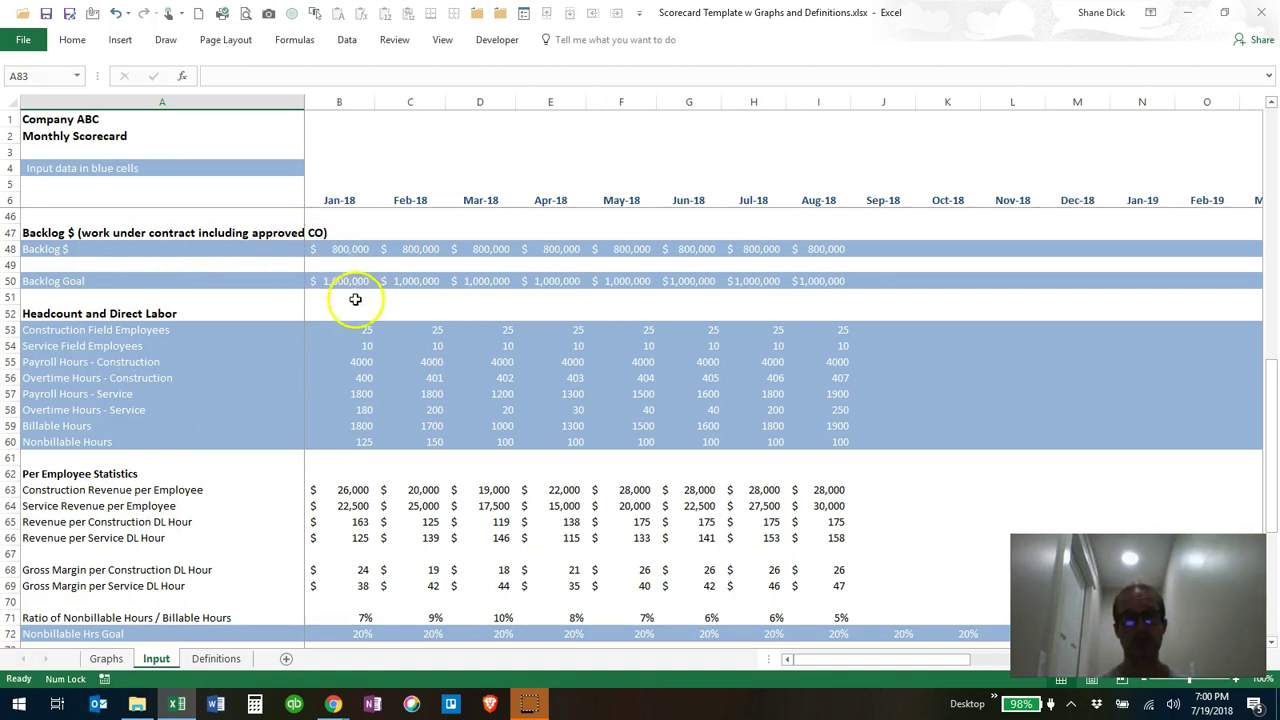
pyautogui.scroll(13, 349, 300)
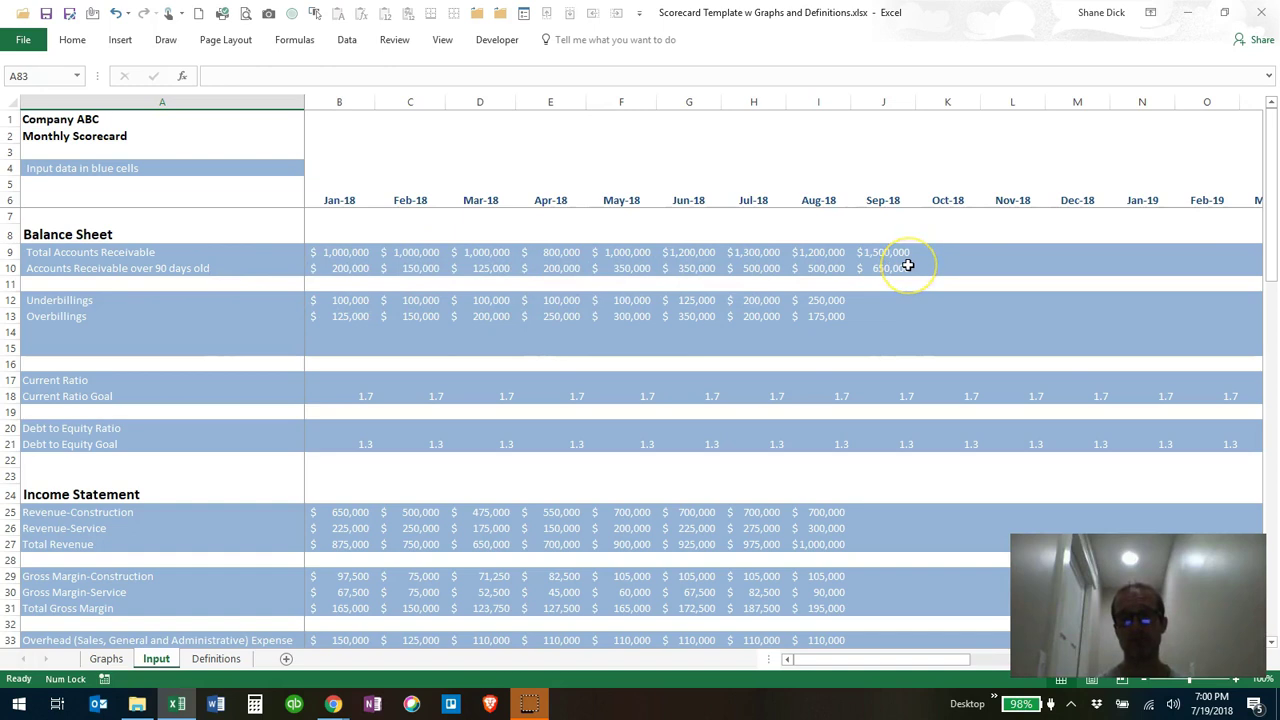
pyautogui.click(105, 660)
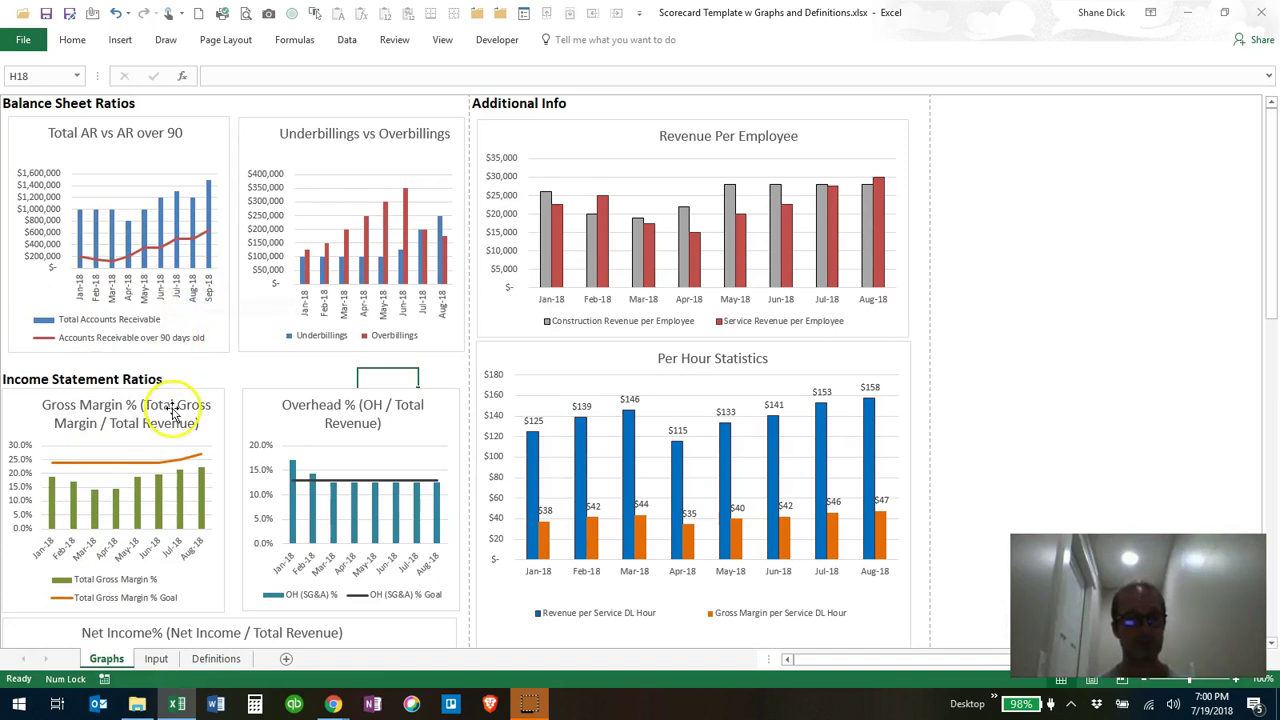
pyautogui.click(156, 660)
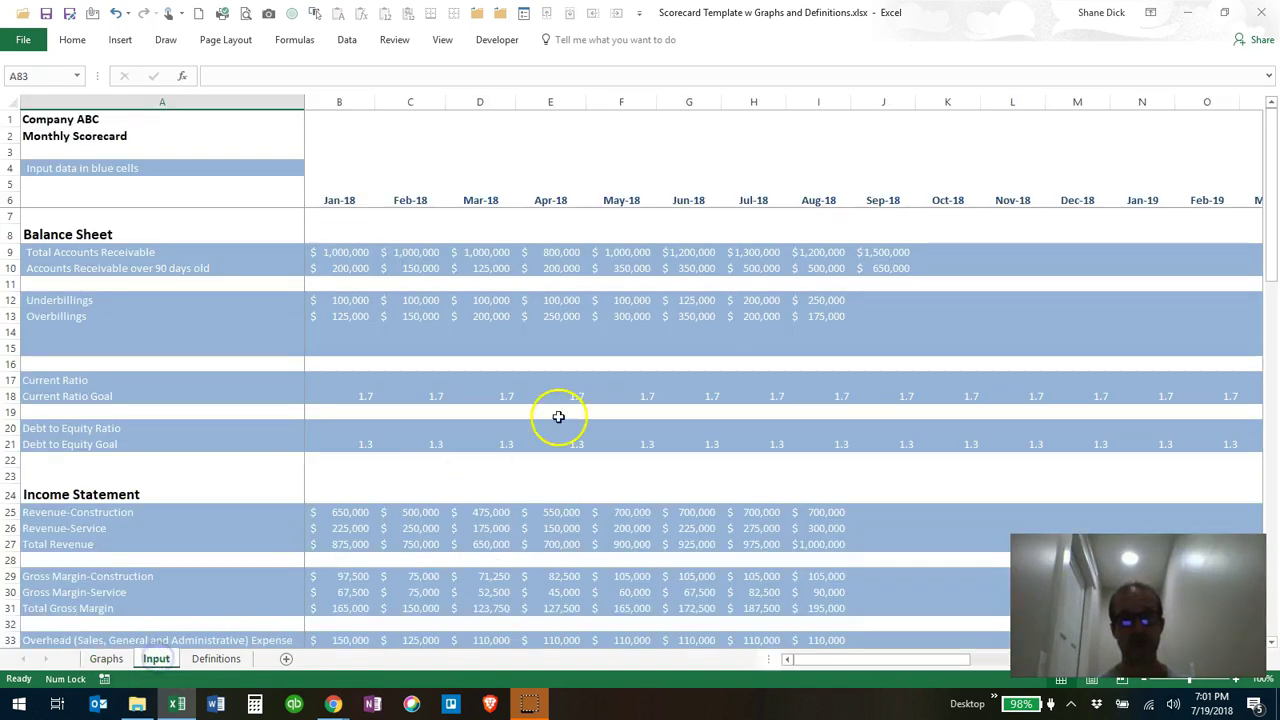
pyautogui.click(938, 256)
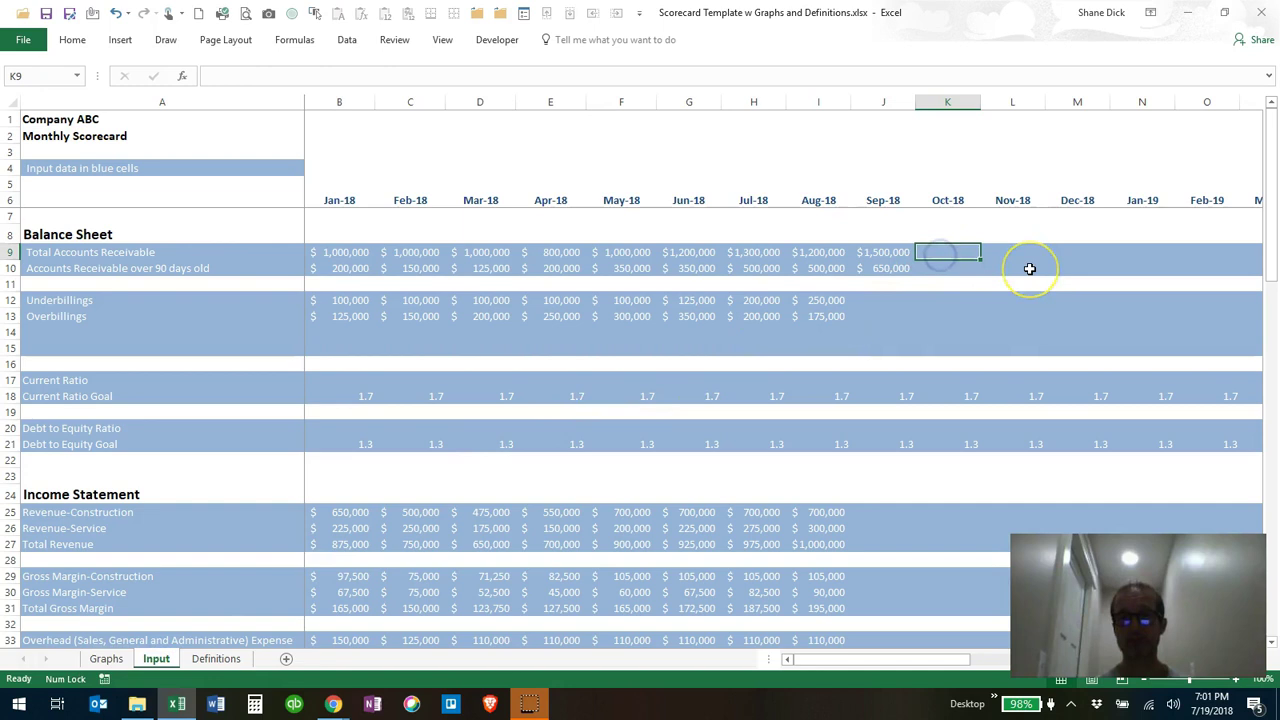
pyautogui.write('1750000')
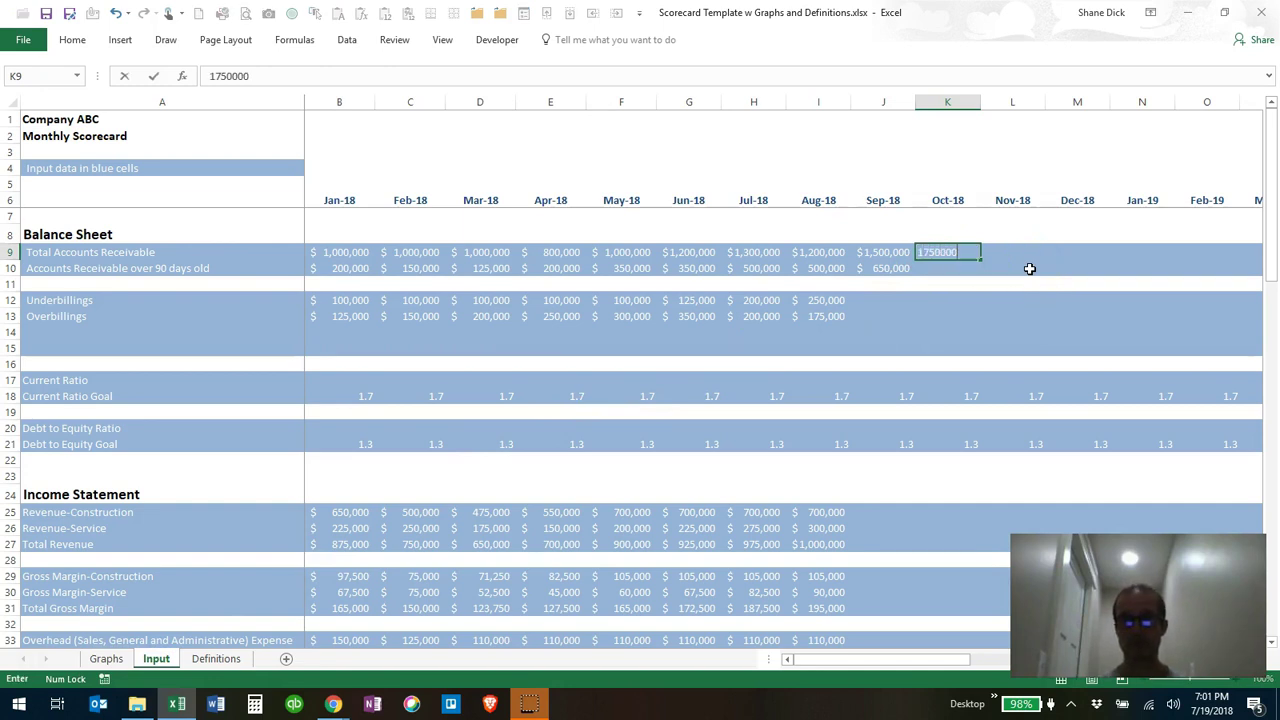
pyautogui.press('Return')
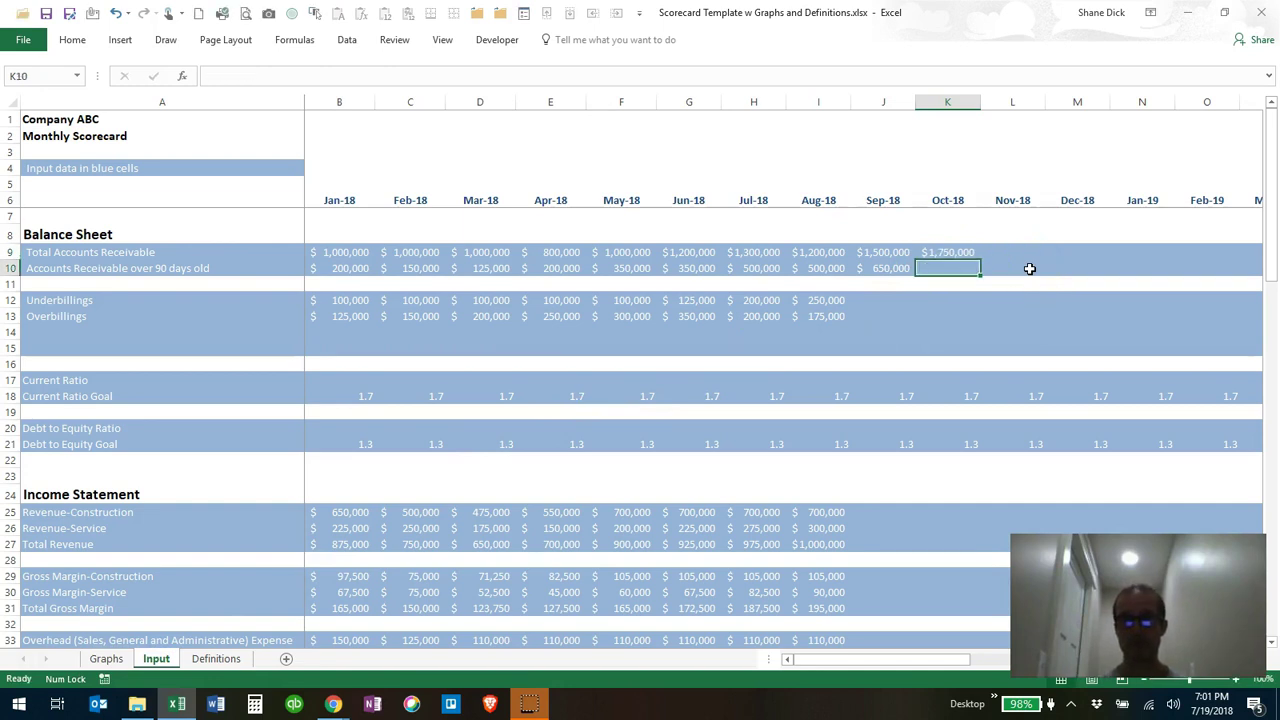
pyautogui.write('750000')
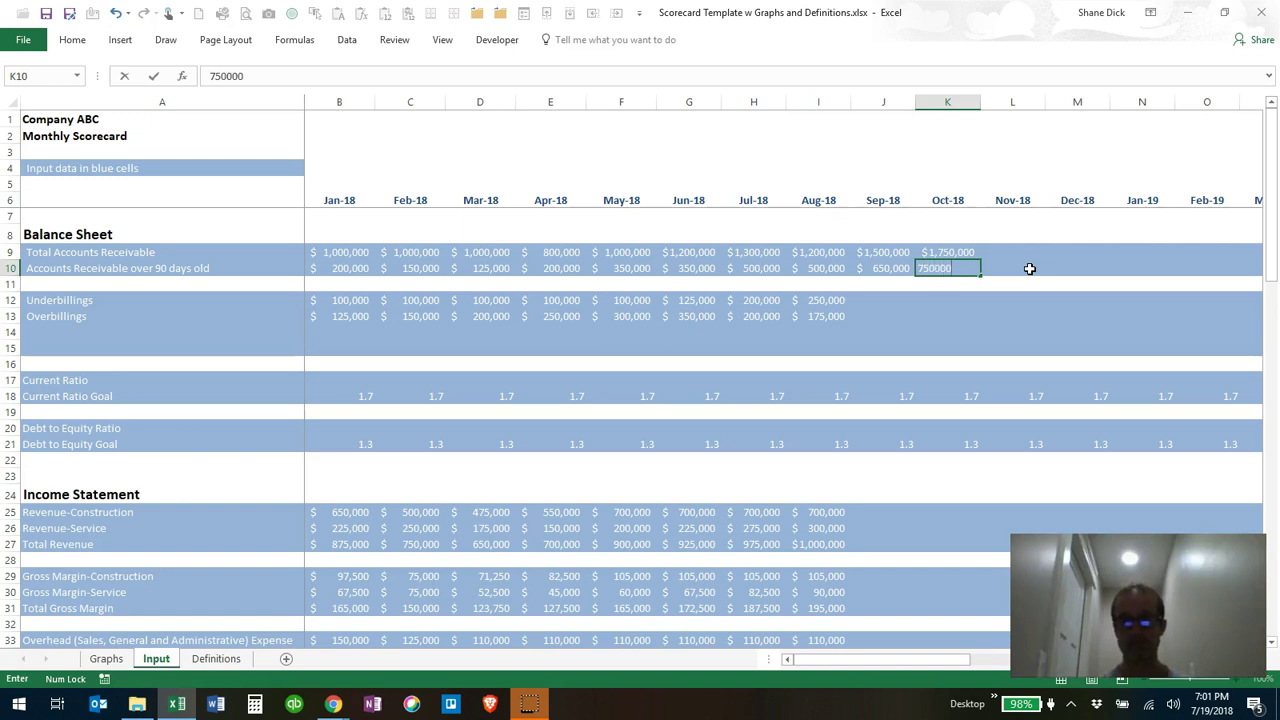
pyautogui.press('Return')
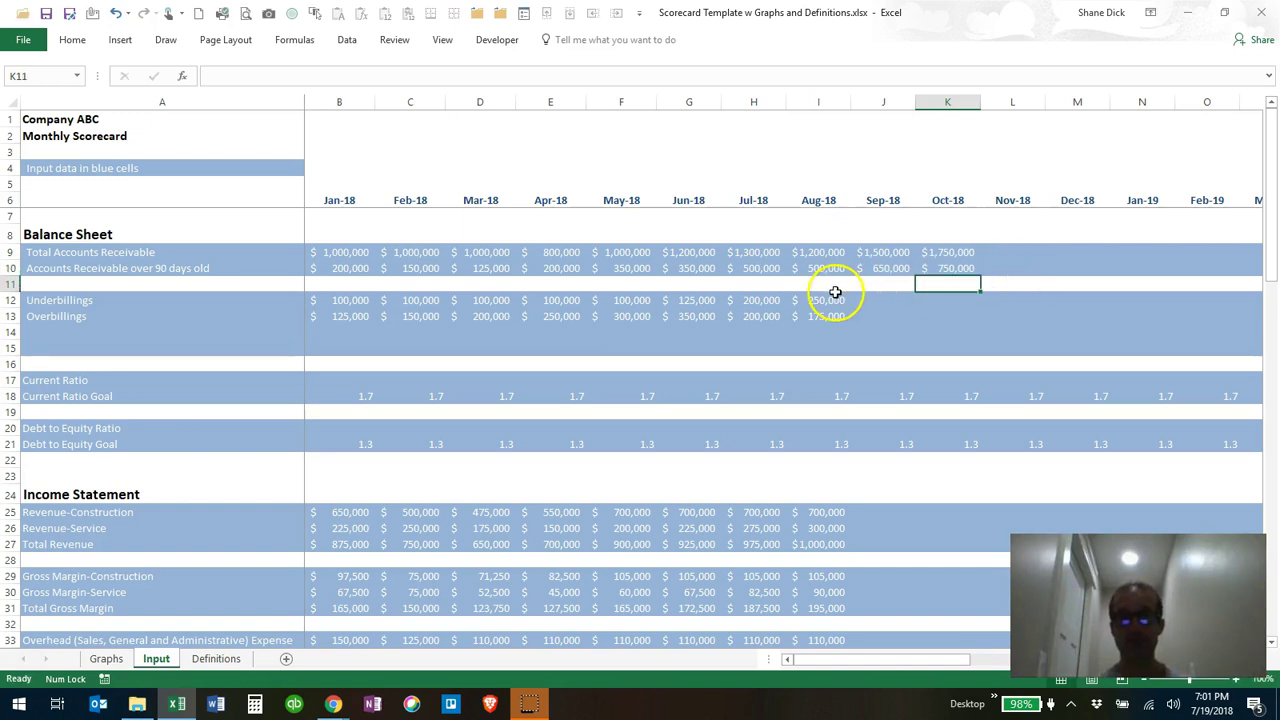
# Add Sep-18 and Oct-18 to the Total AR vs AR over 90 chart's filters, then return to Input.
pyautogui.click(106, 658)
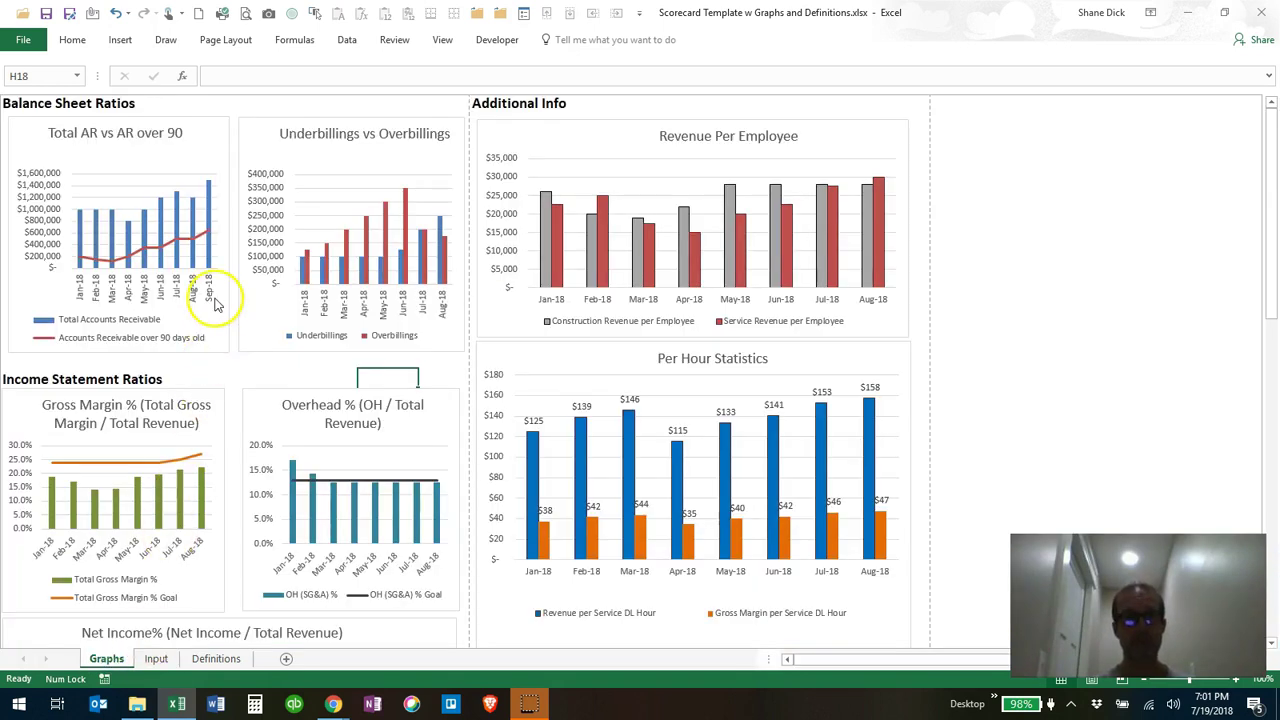
pyautogui.click(200, 152)
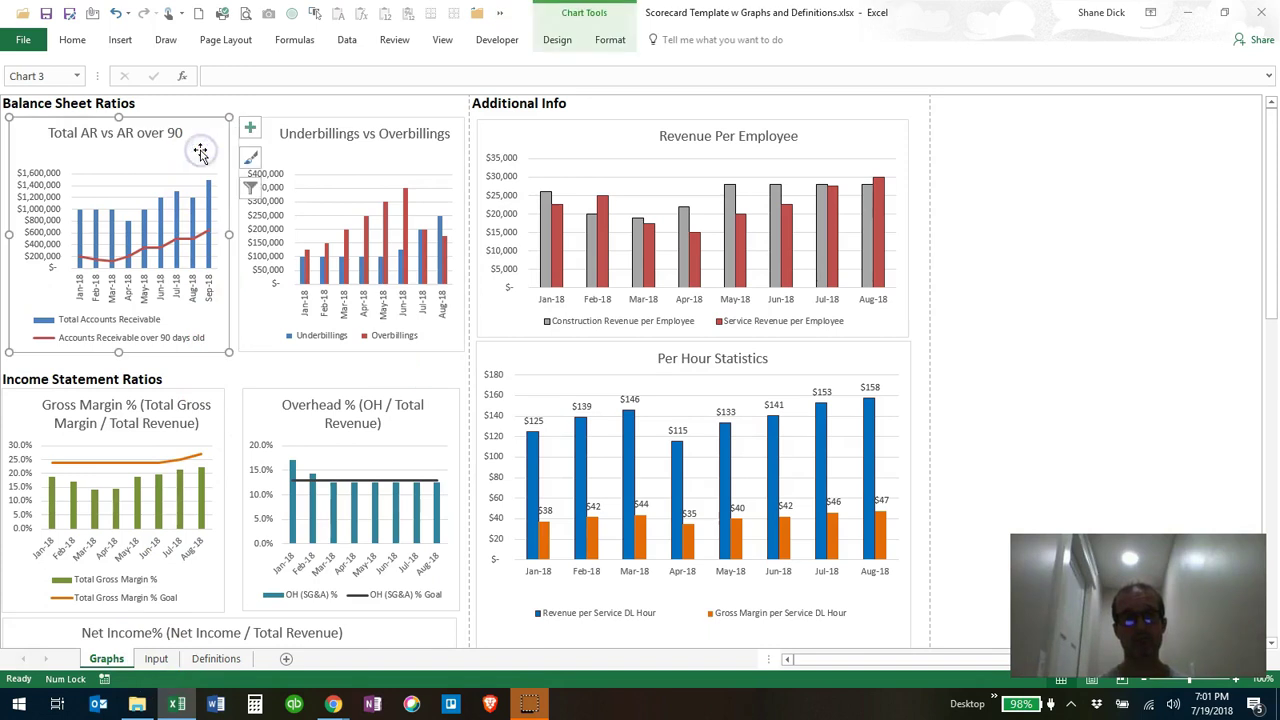
pyautogui.click(249, 190)
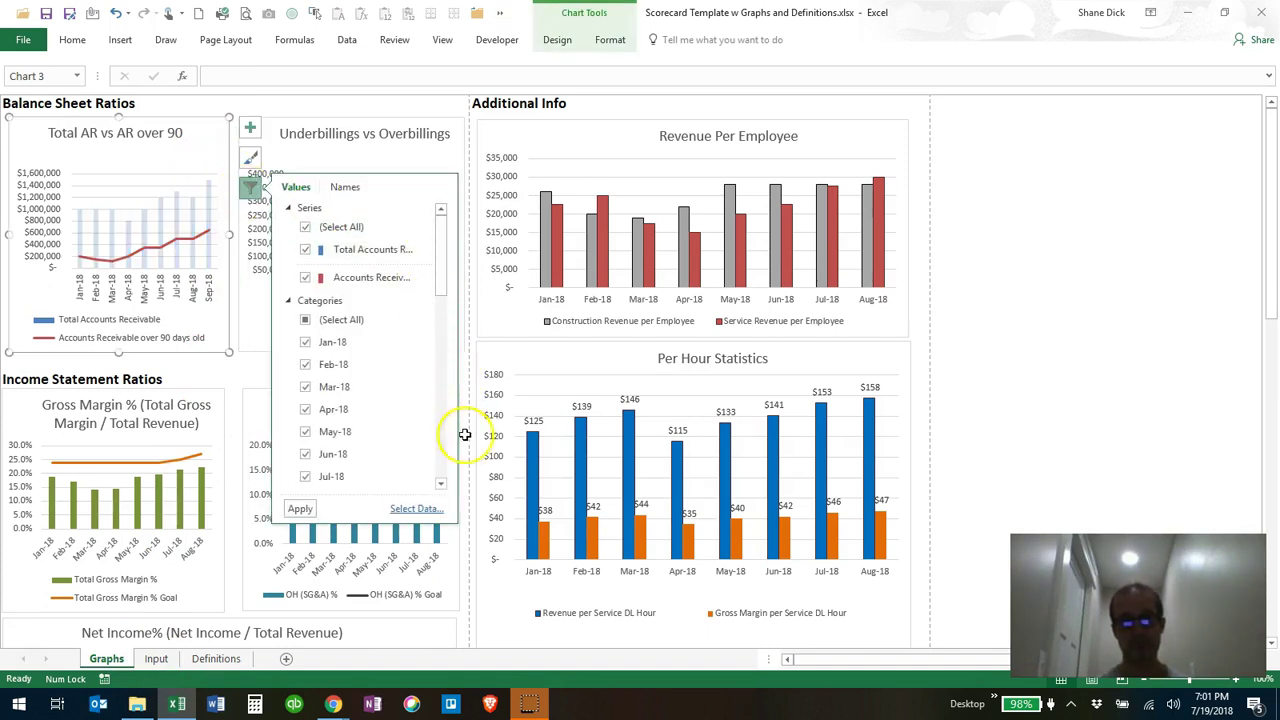
pyautogui.click(444, 485)
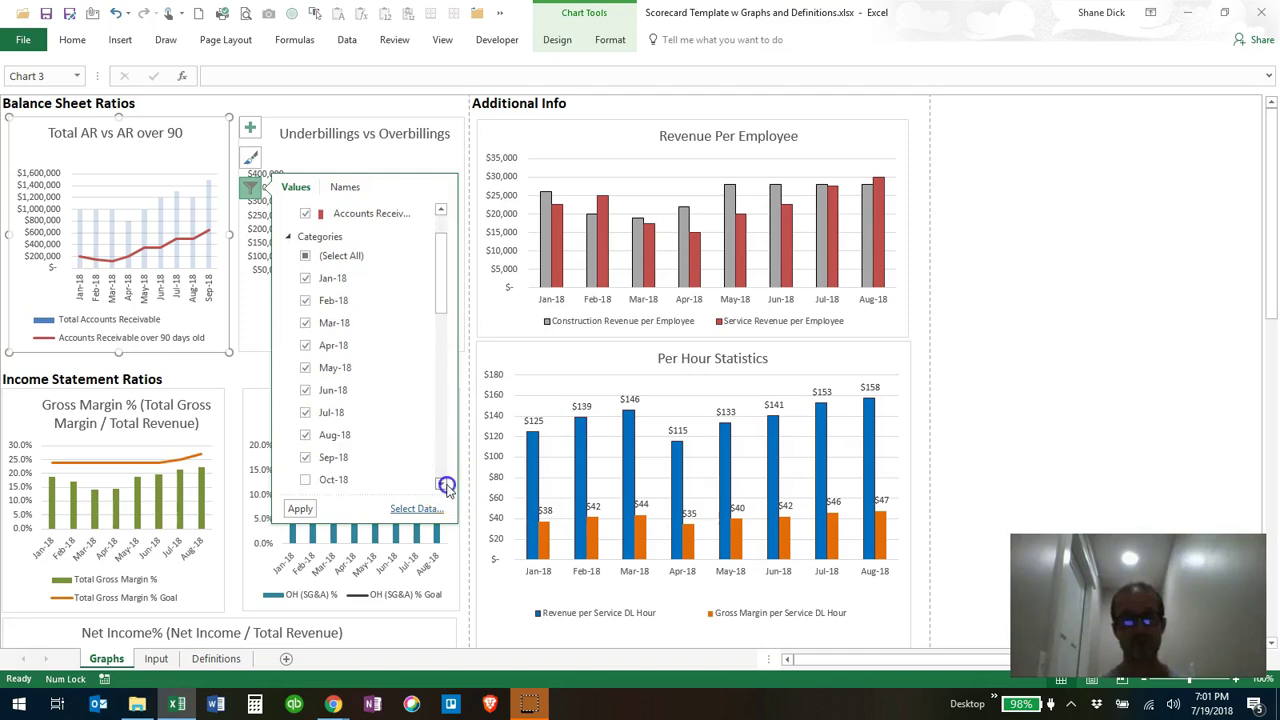
pyautogui.click(444, 485)
pyautogui.click(305, 416)
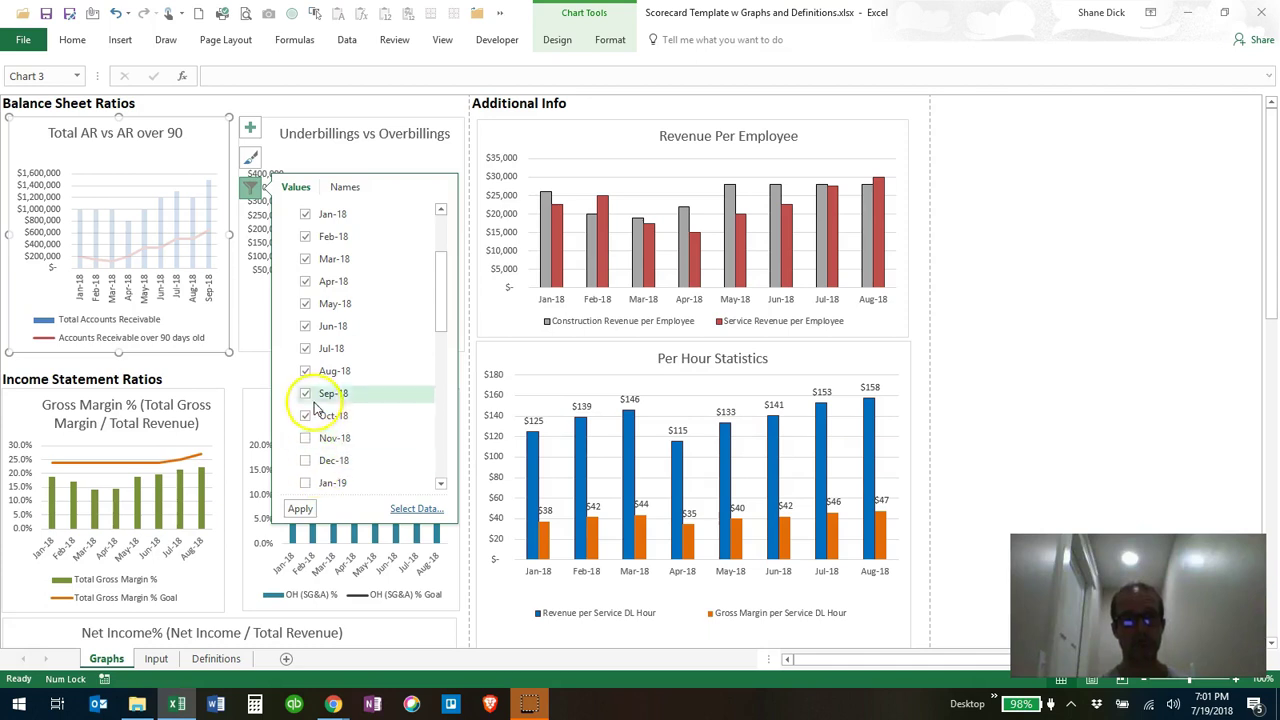
pyautogui.click(302, 510)
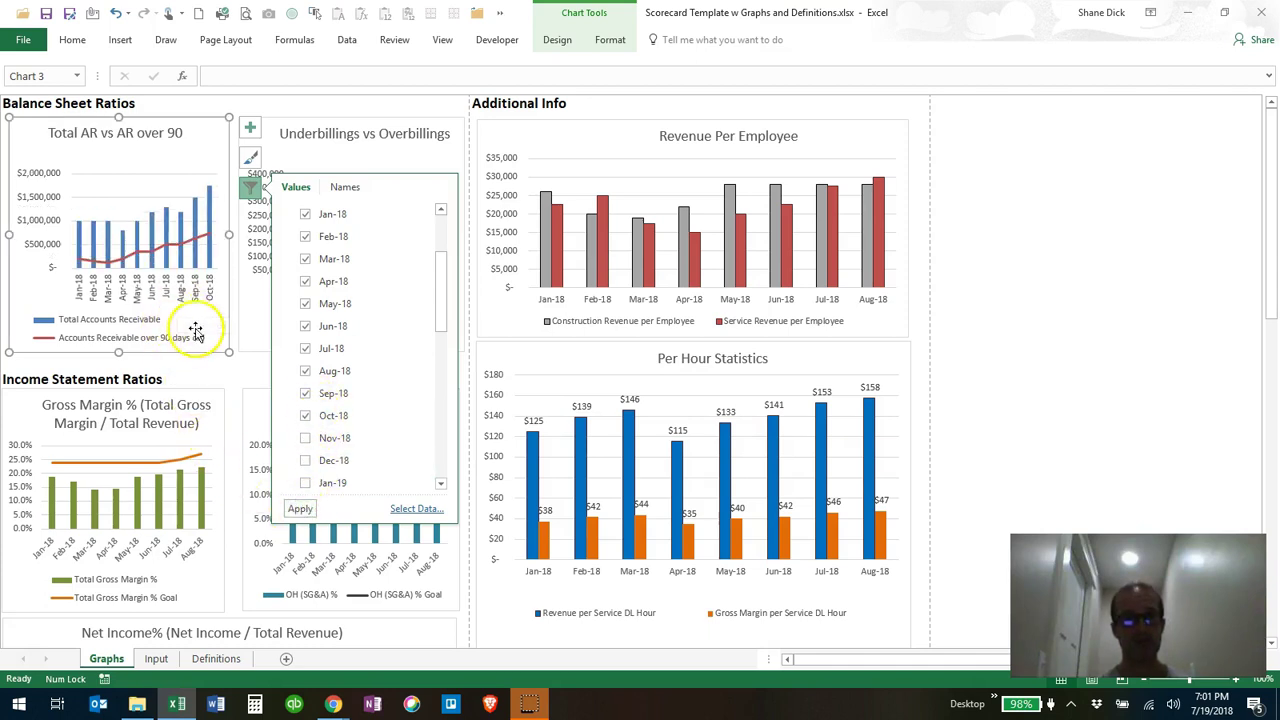
pyautogui.click(171, 148)
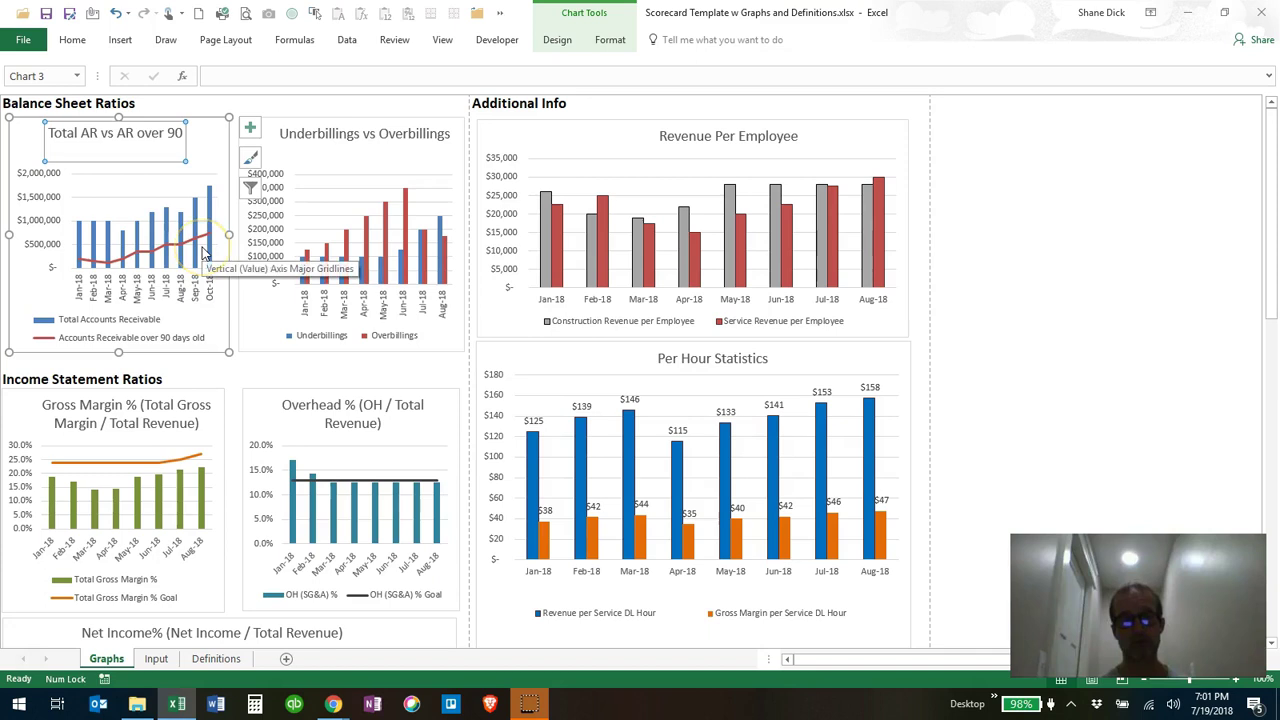
pyautogui.click(207, 156)
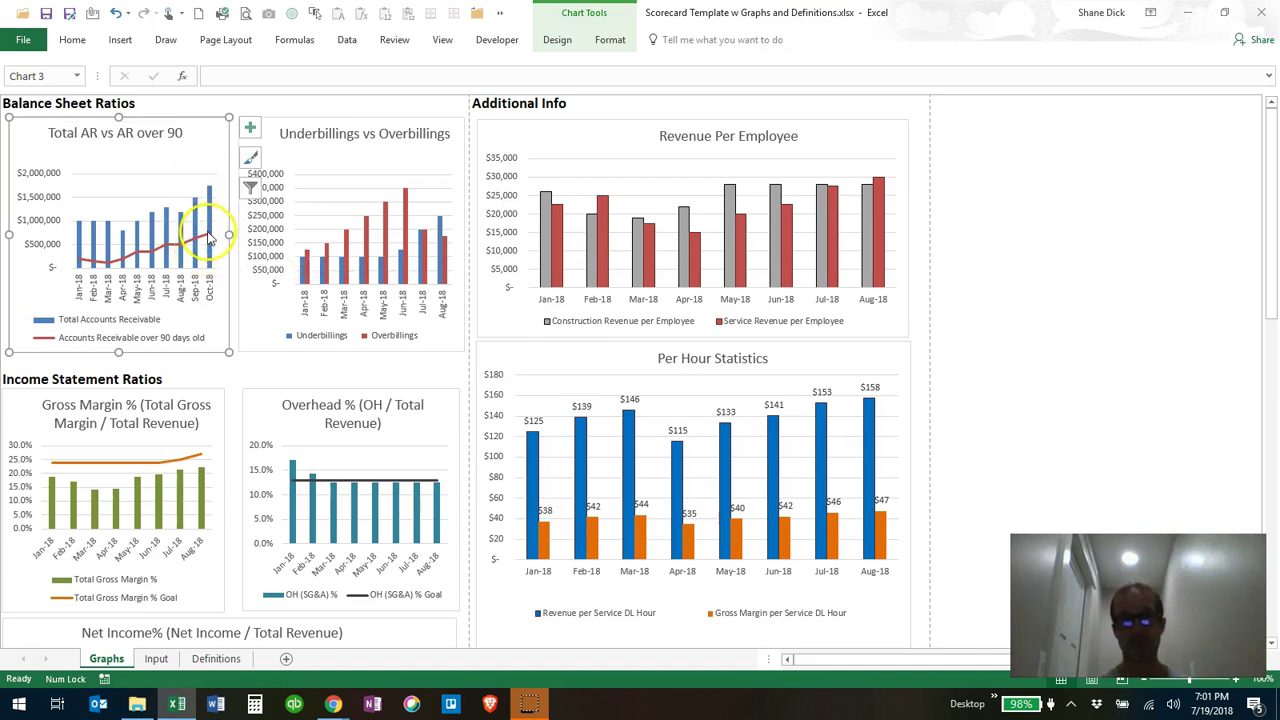
pyautogui.moveTo(205, 240)
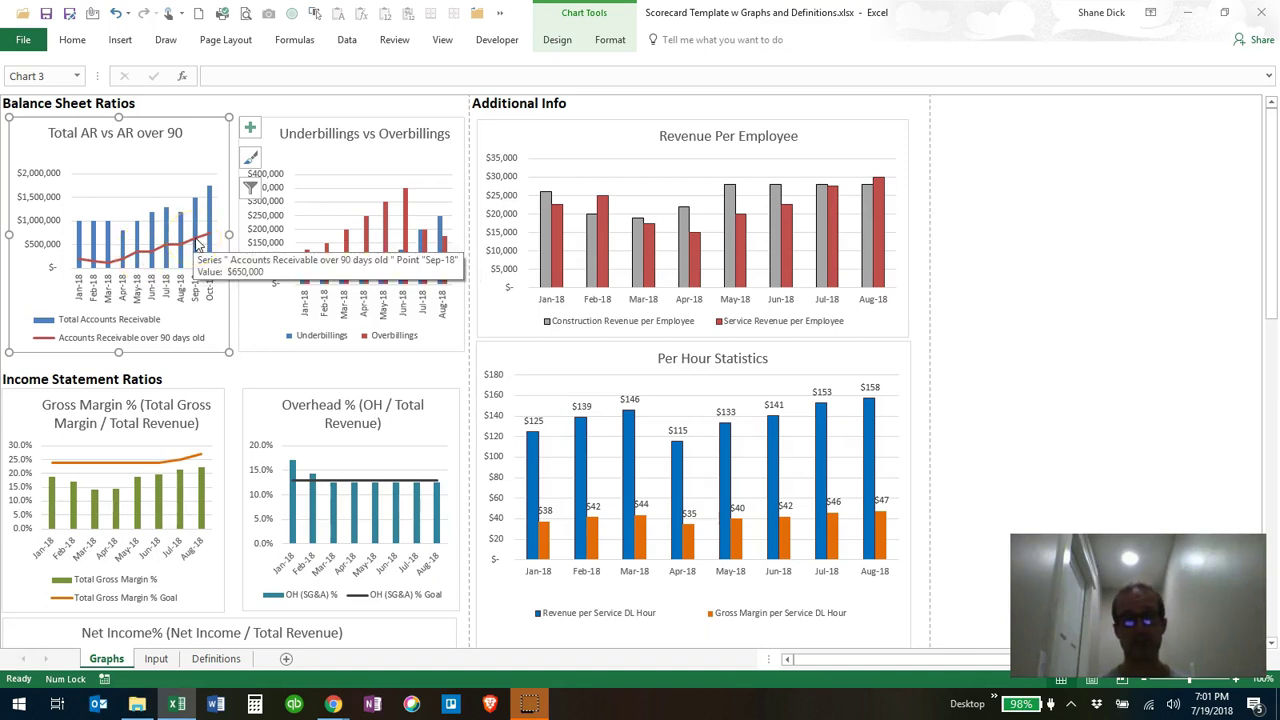
pyautogui.click(156, 658)
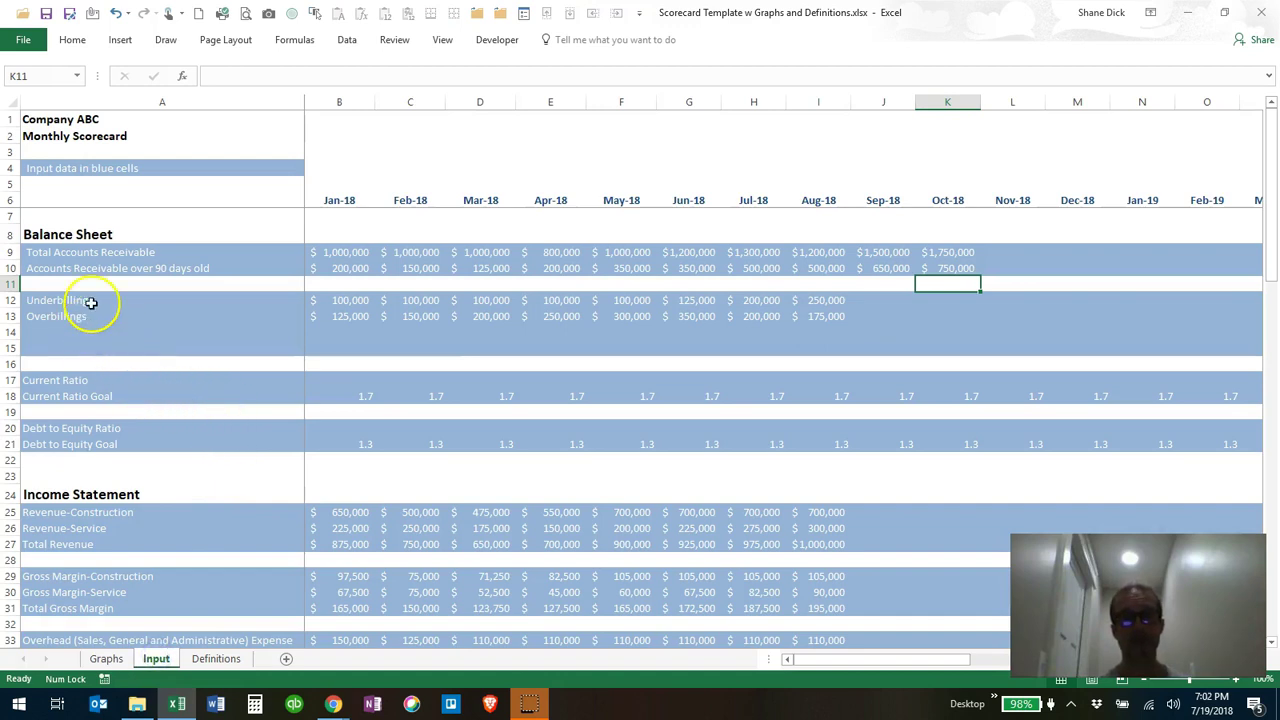
# Enter Sep-18 underbillings of 500,000 in J12 and overbillings of 200,000 in J13.
pyautogui.click(878, 304)
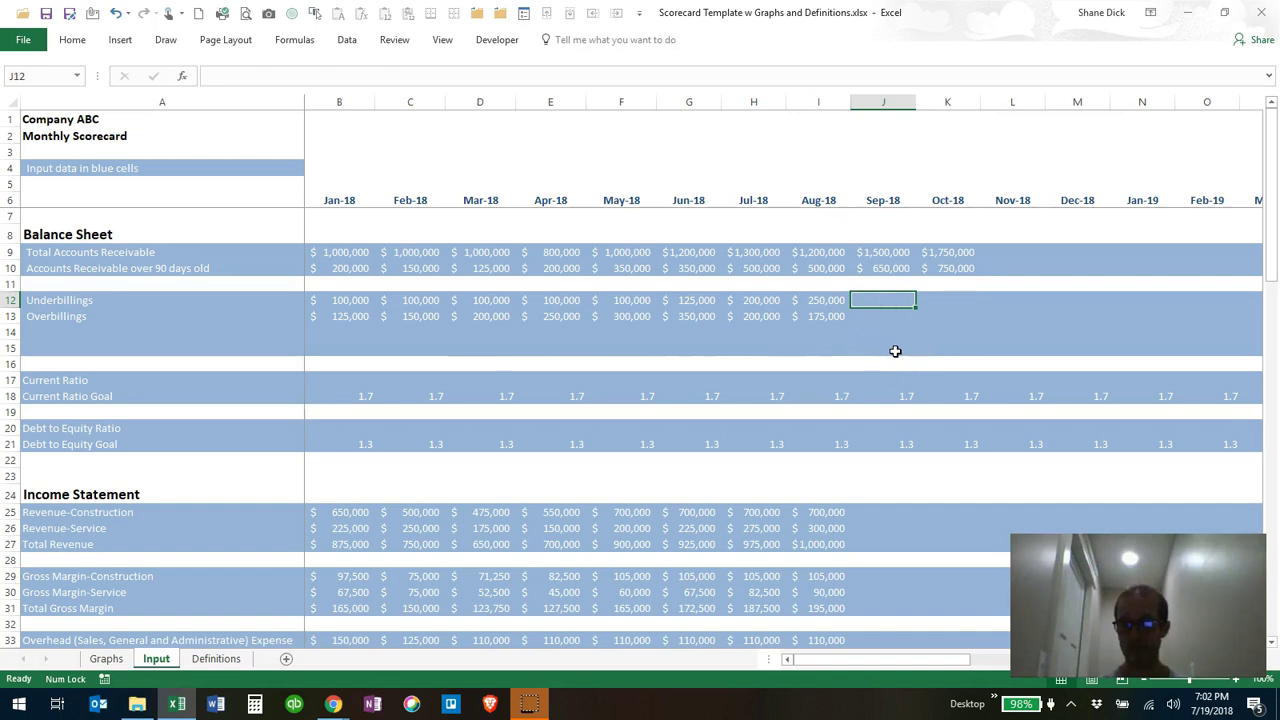
pyautogui.write('500000')
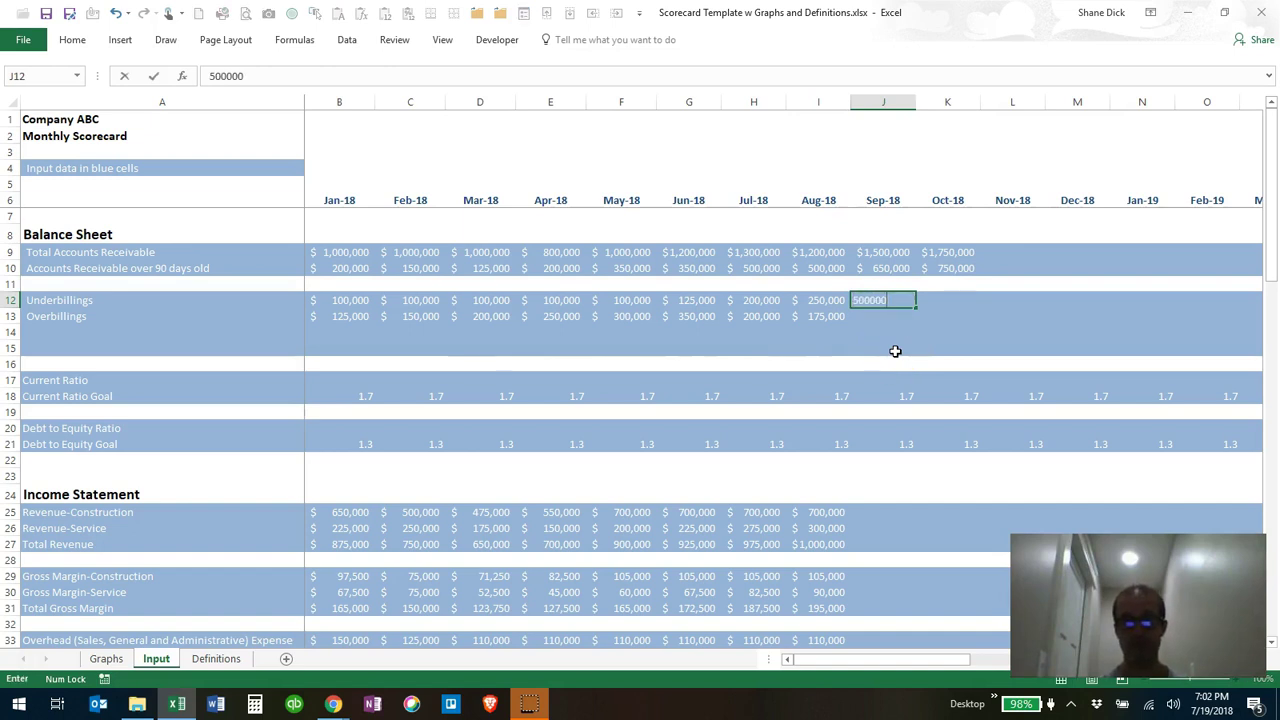
pyautogui.press('Return')
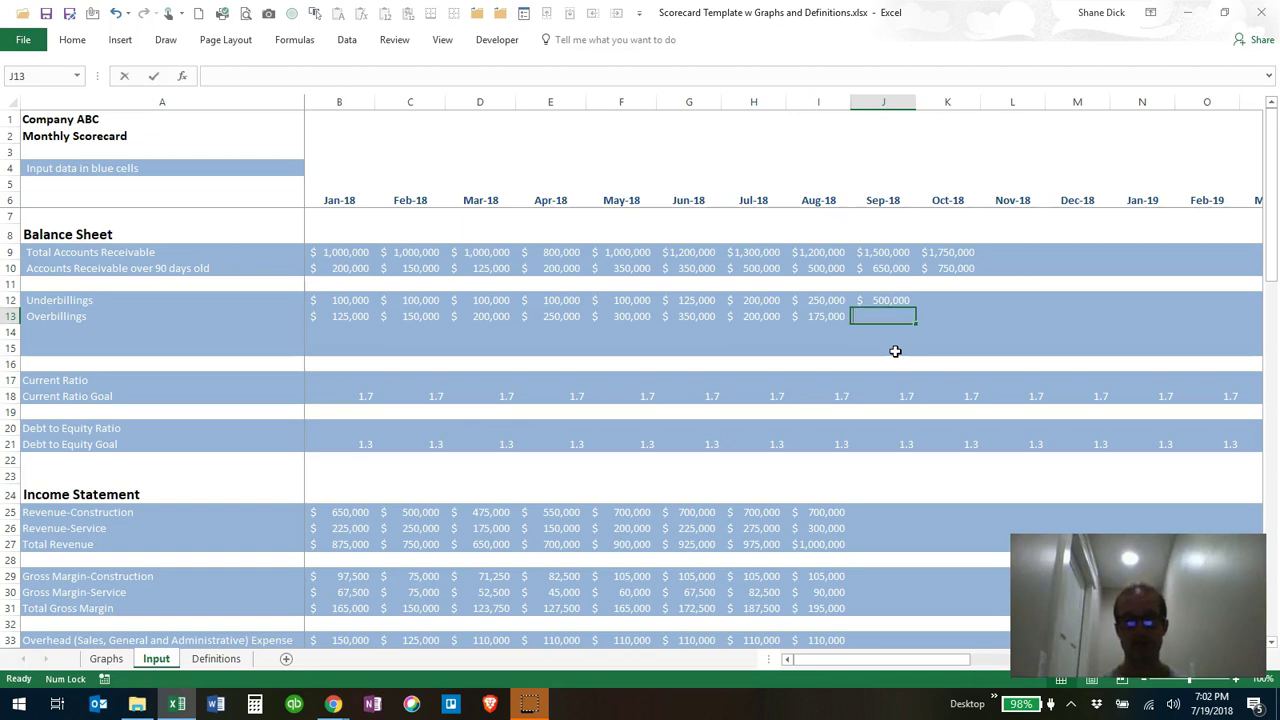
pyautogui.write('200000')
pyautogui.press('Return')
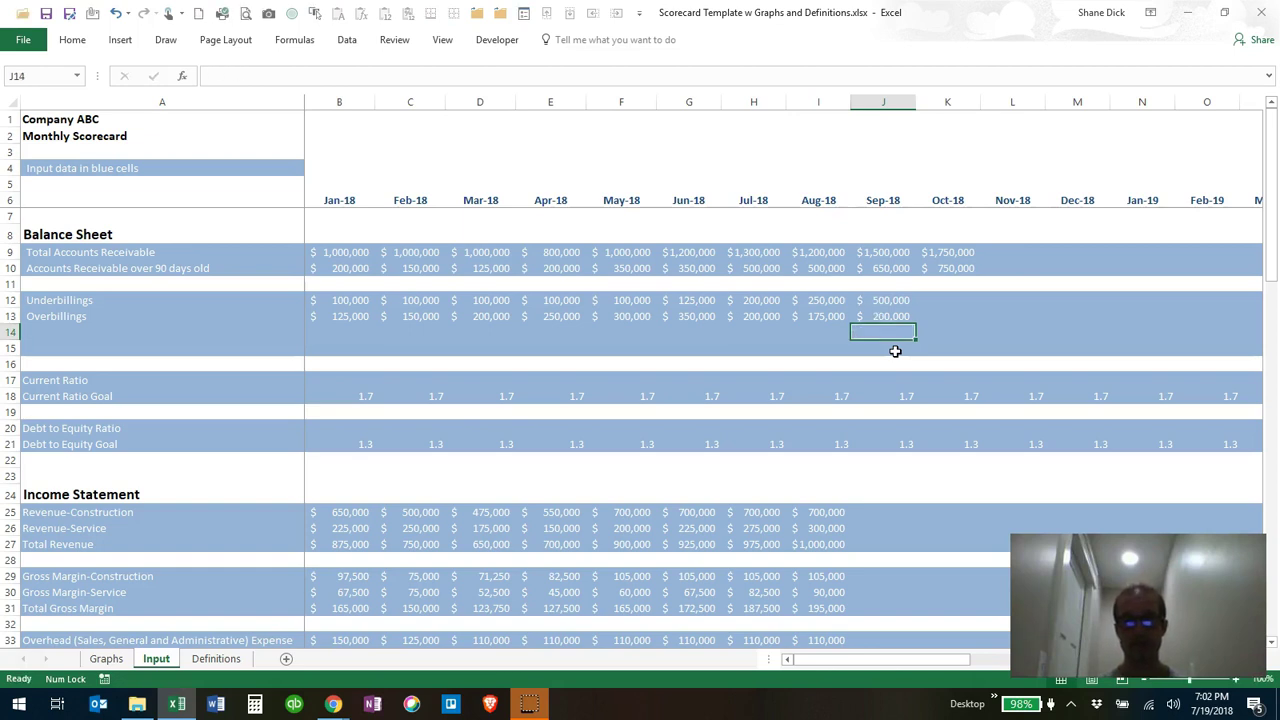
# On the Graphs sheet, check Sep-18 in the Underbillings vs Overbillings chart filters and apply it.
pyautogui.click(103, 658)
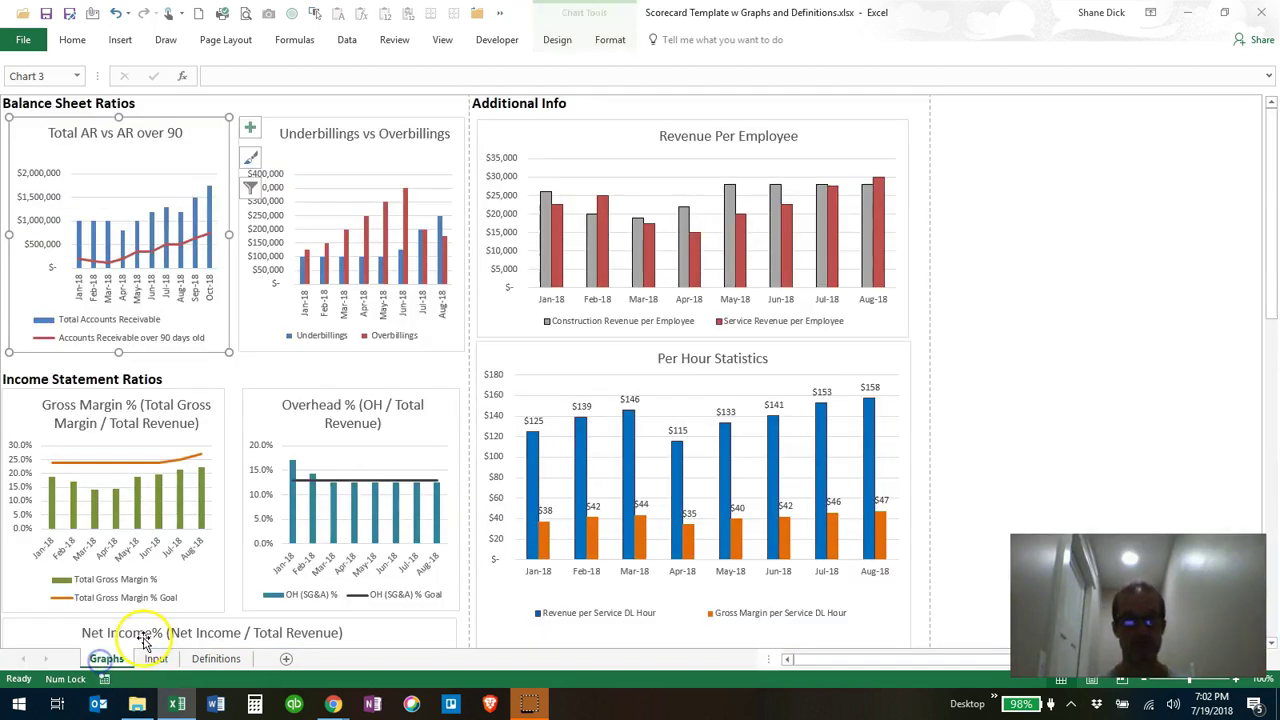
pyautogui.click(405, 145)
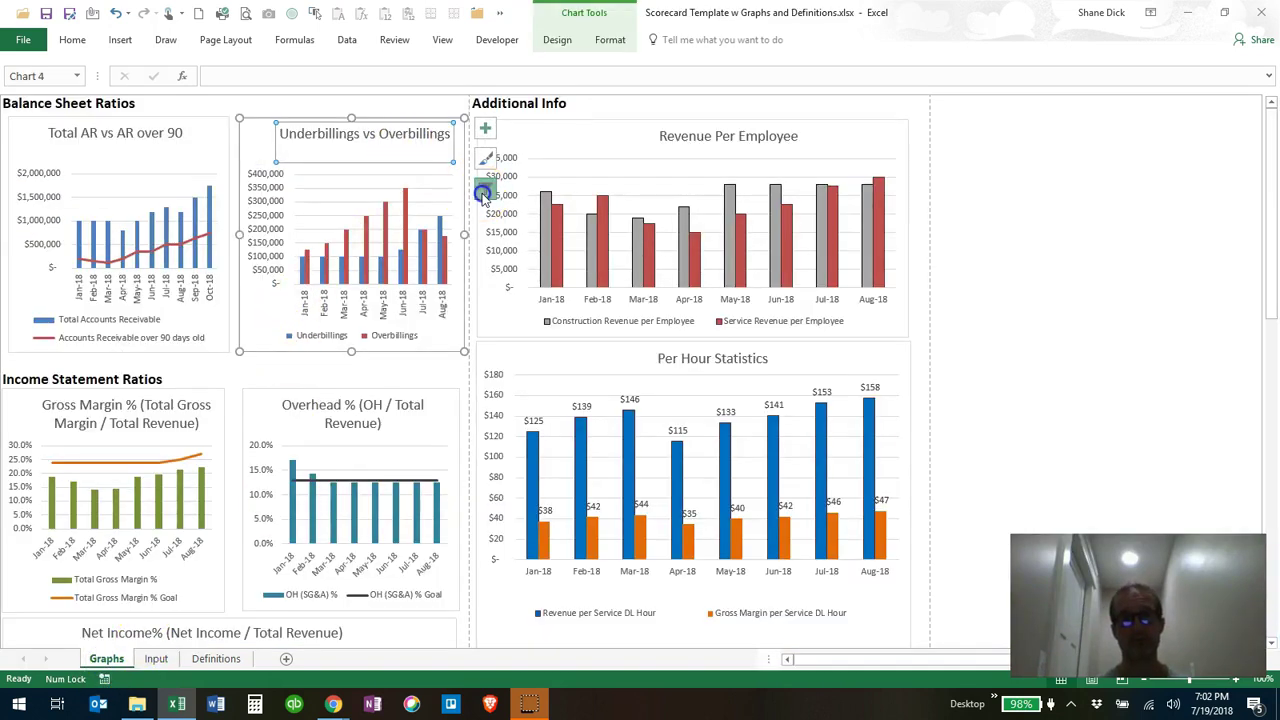
pyautogui.click(484, 192)
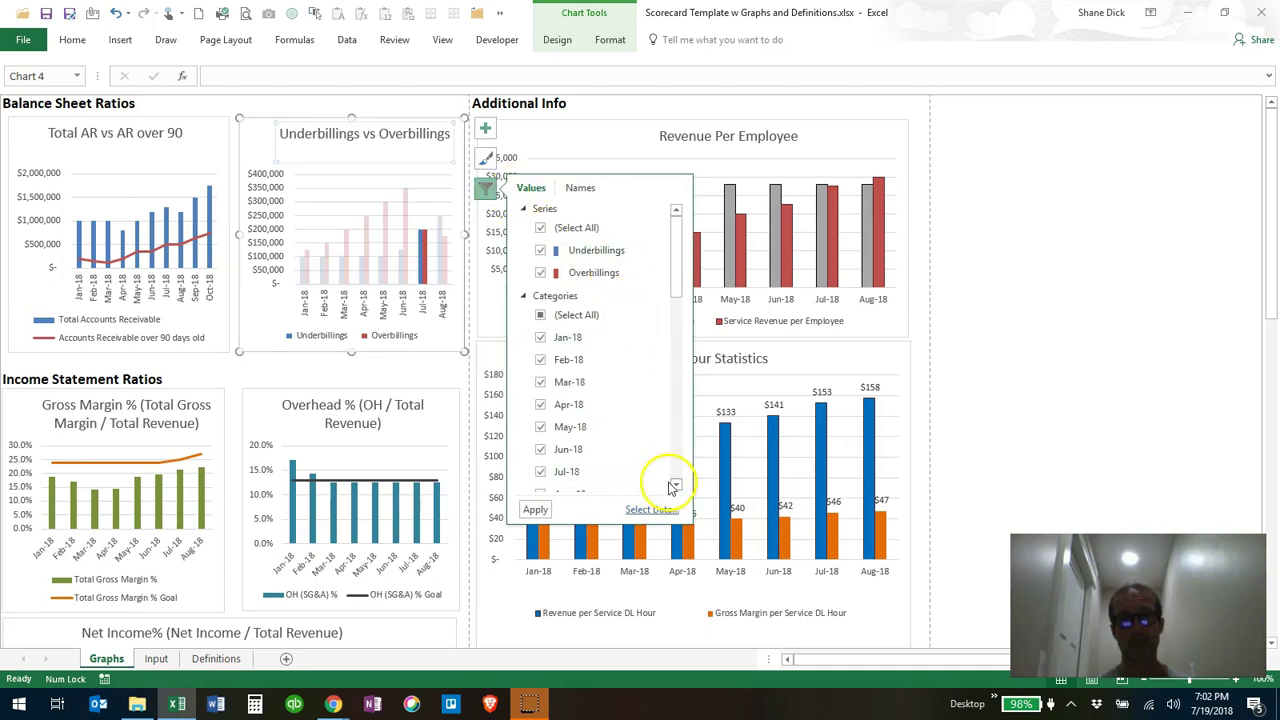
pyautogui.click(677, 488)
pyautogui.click(677, 488)
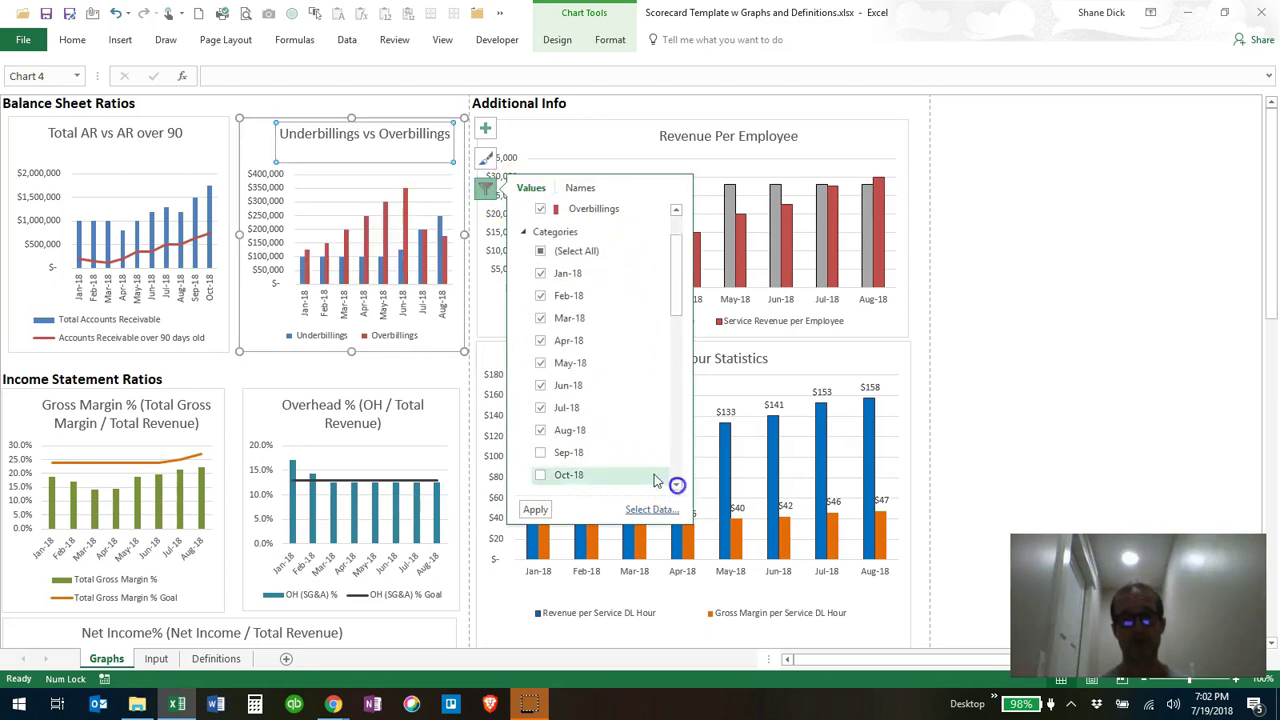
pyautogui.click(539, 455)
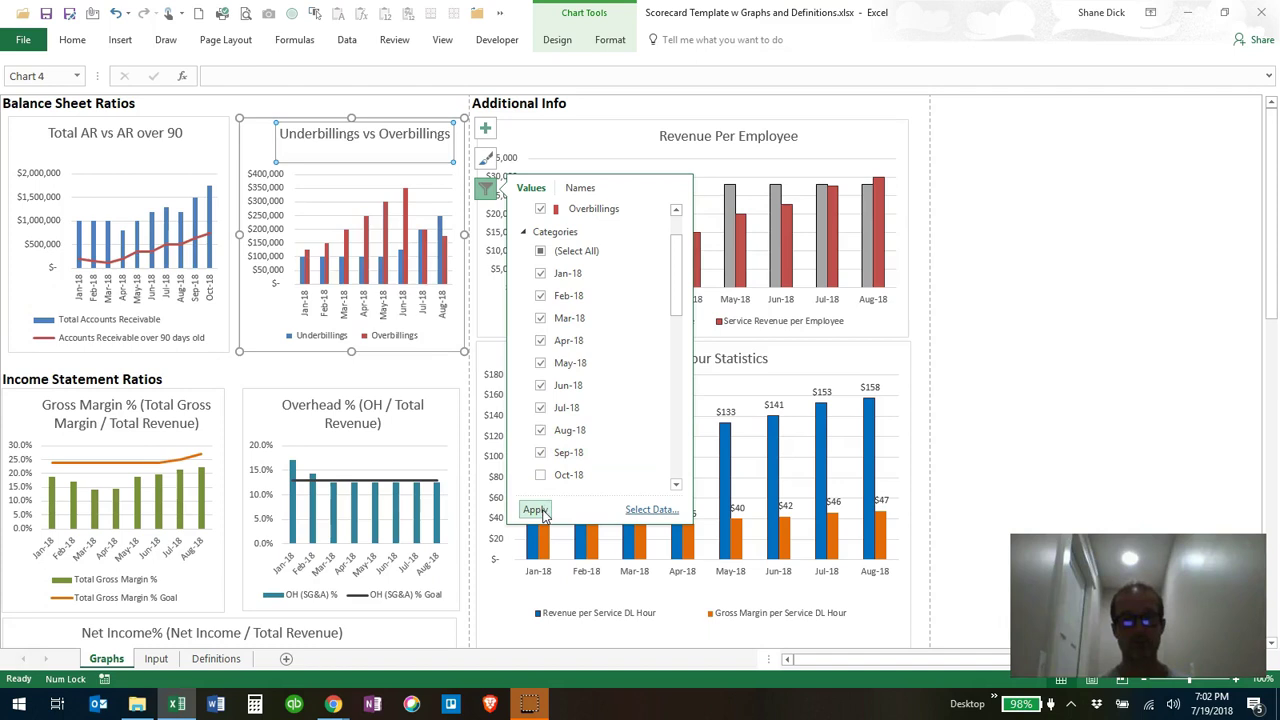
pyautogui.click(536, 510)
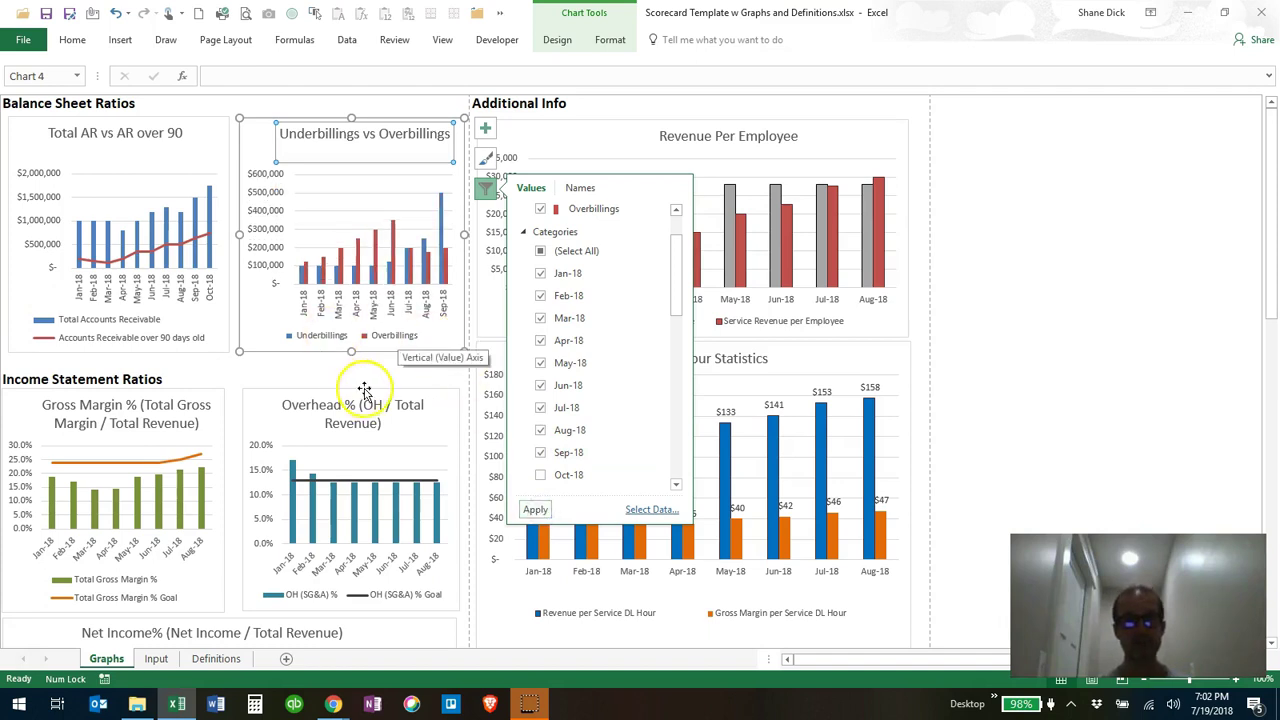
pyautogui.click(395, 376)
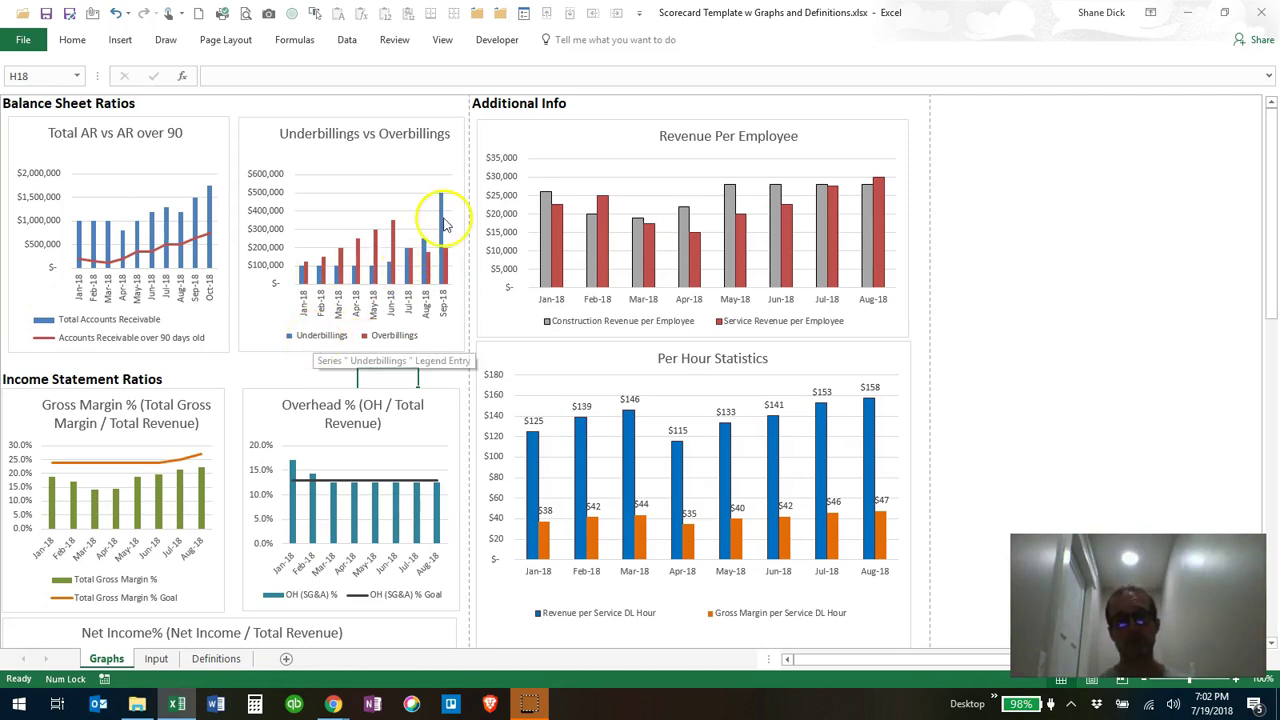
pyautogui.click(402, 345)
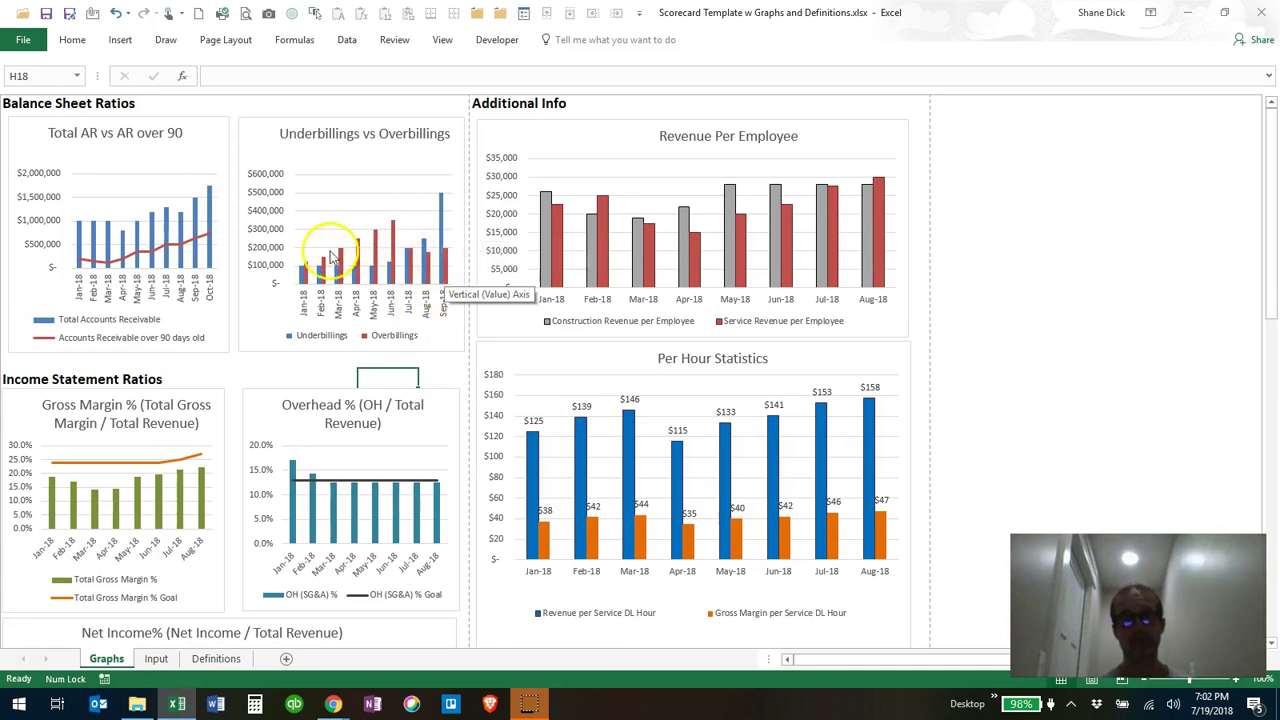
pyautogui.moveTo(446, 228)
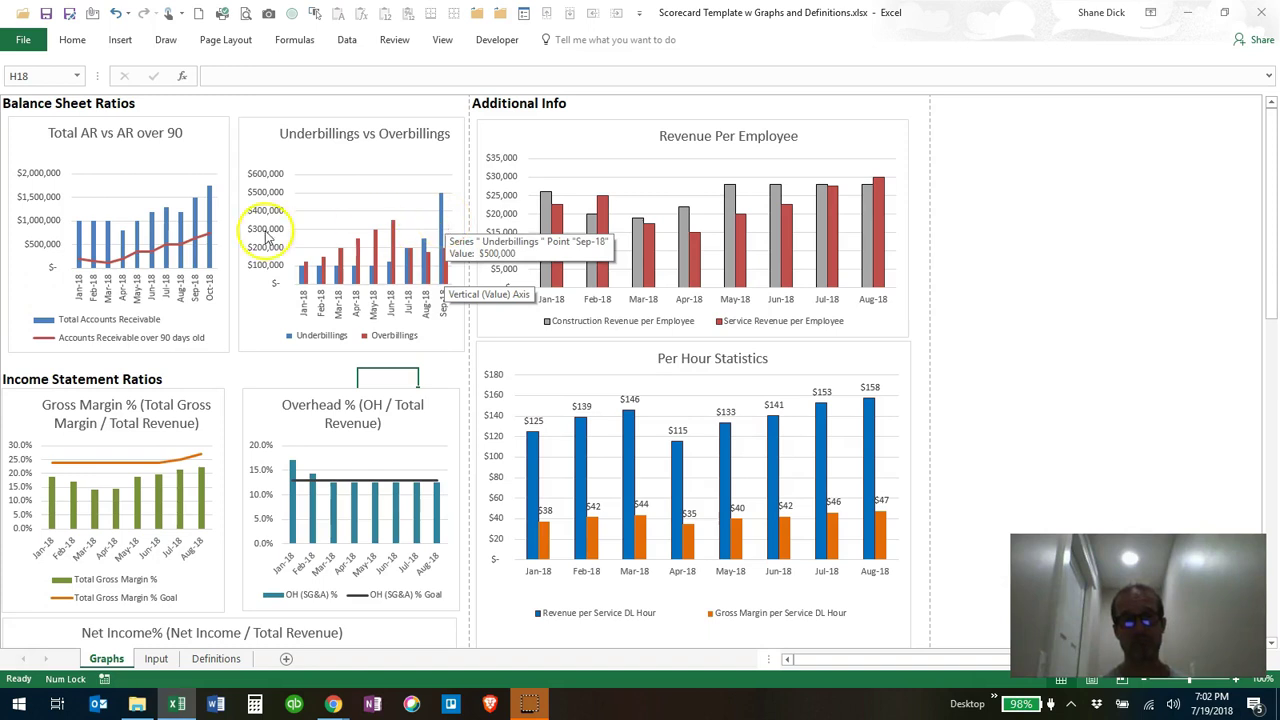
pyautogui.moveTo(190, 243)
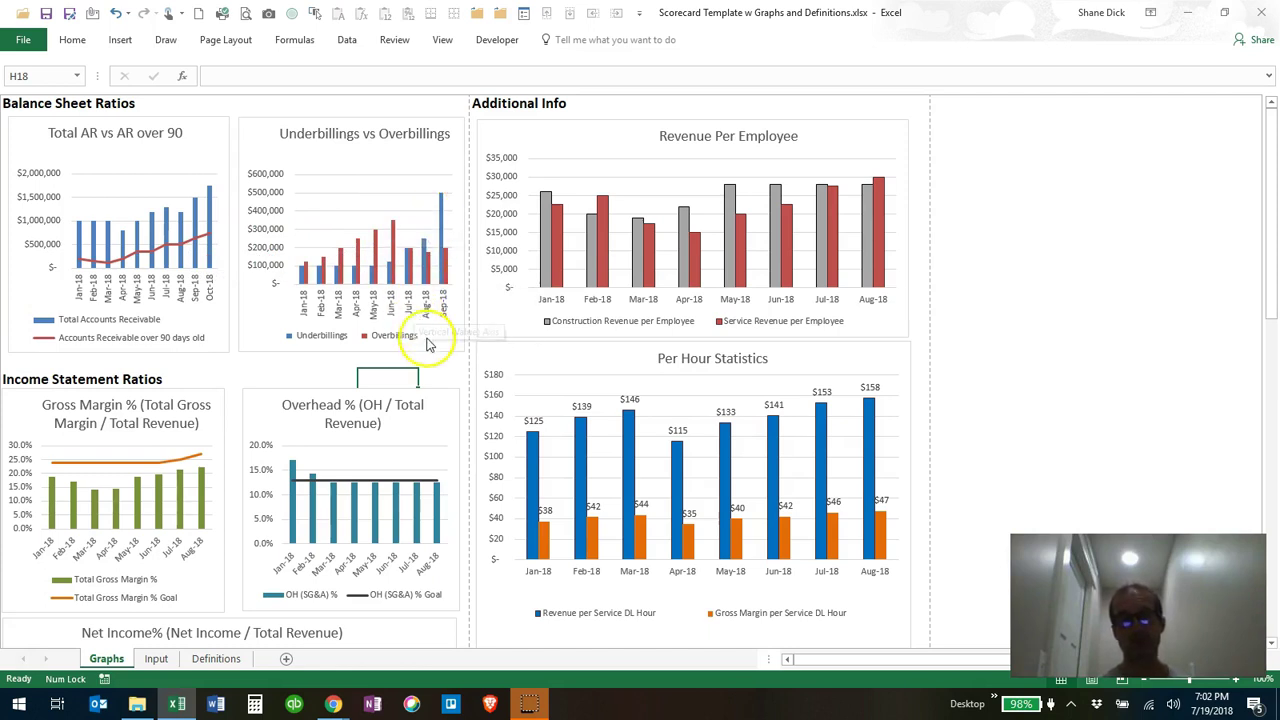
pyautogui.click(431, 366)
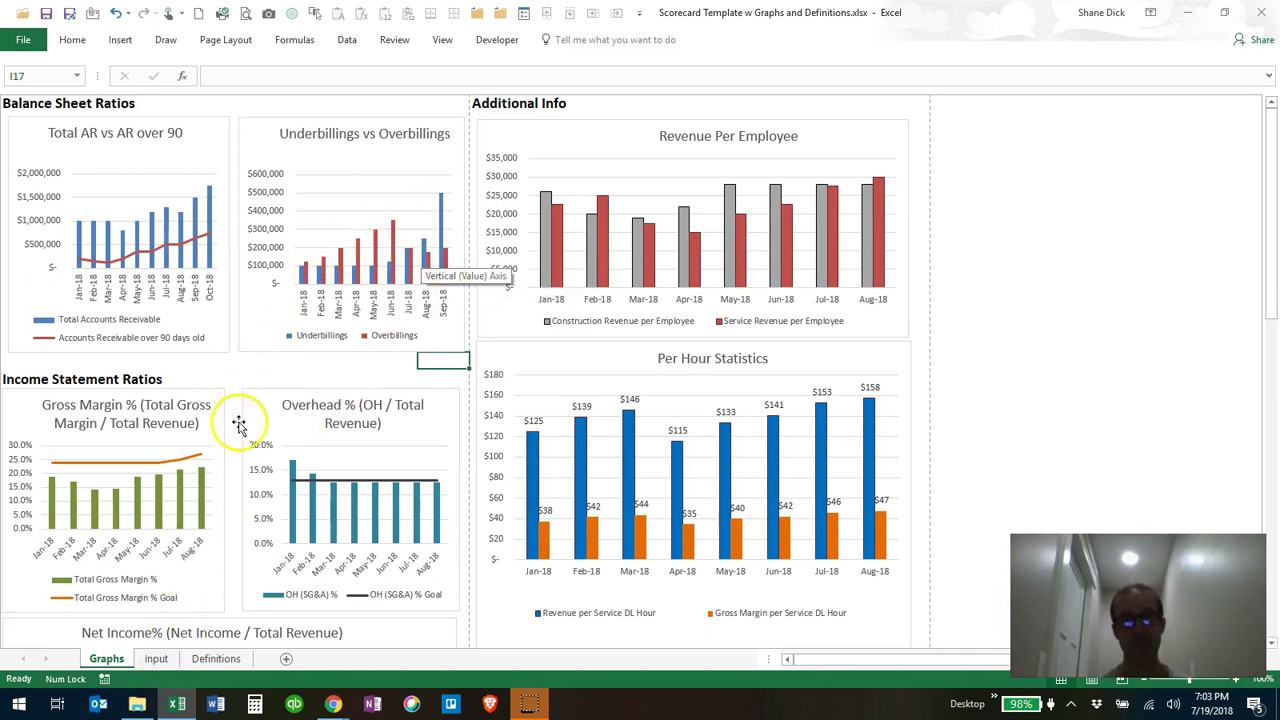
pyautogui.click(156, 658)
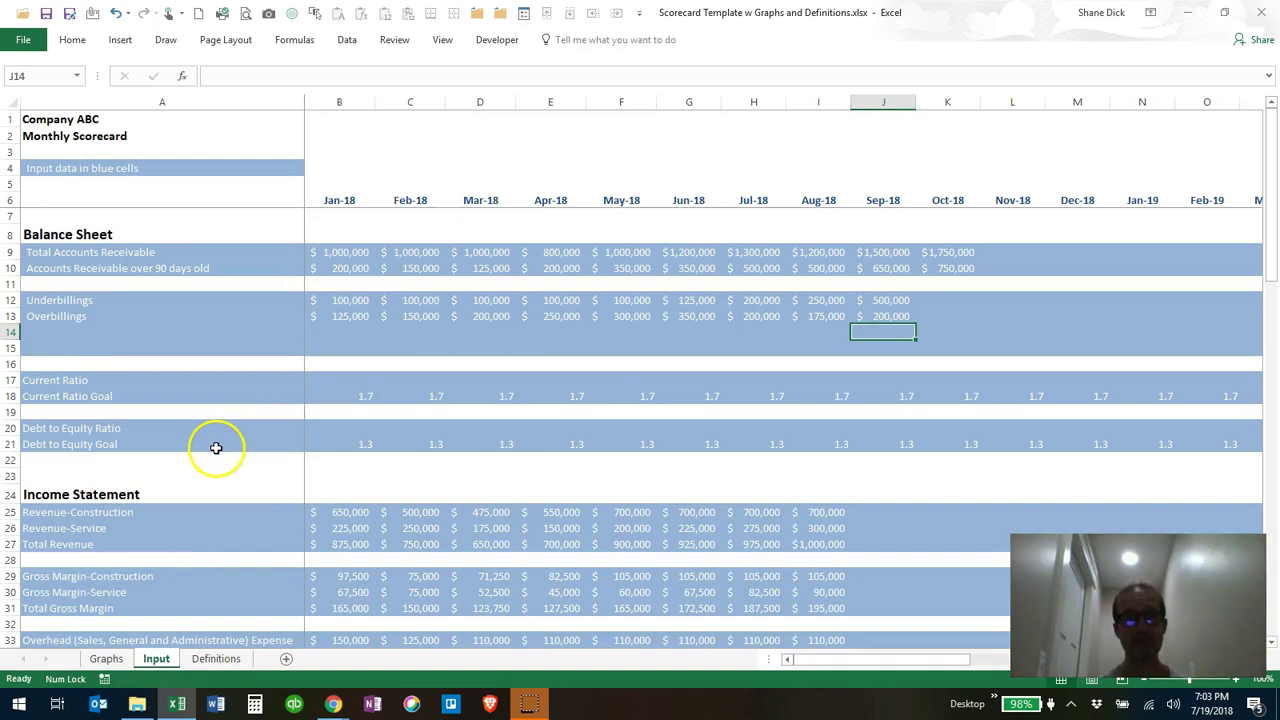
pyautogui.scroll(-1, 216, 447)
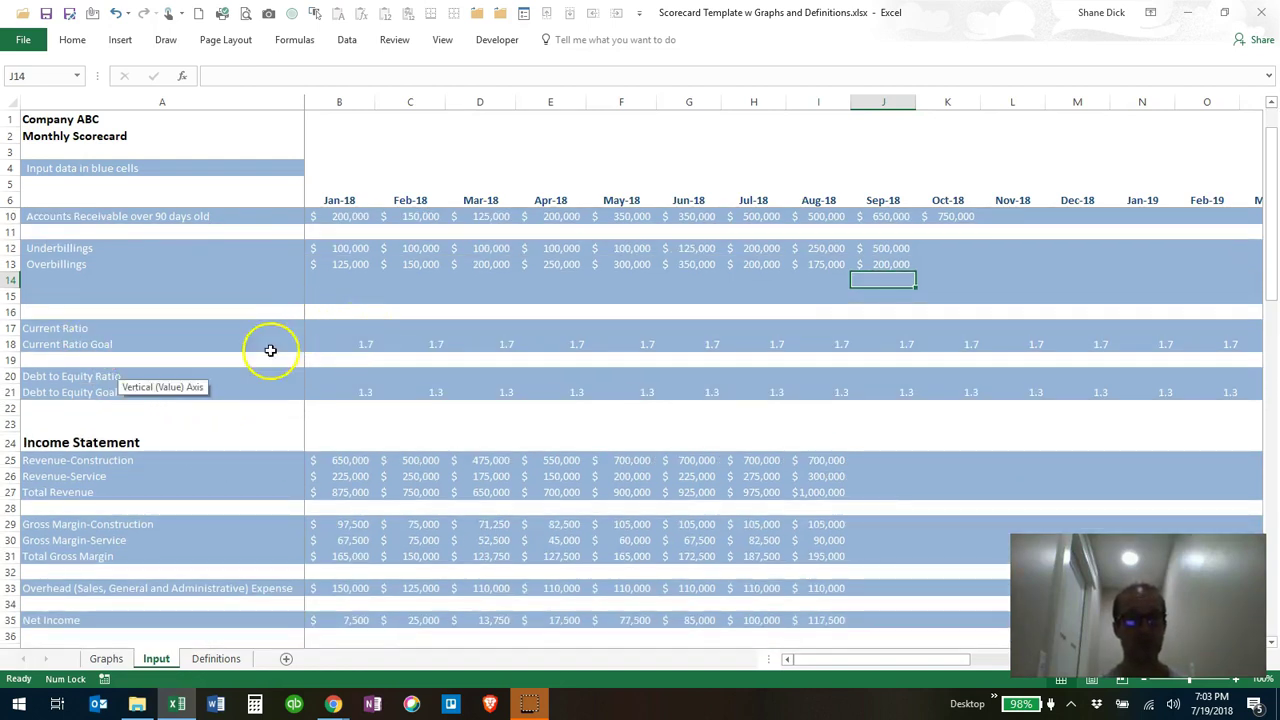
pyautogui.click(362, 327)
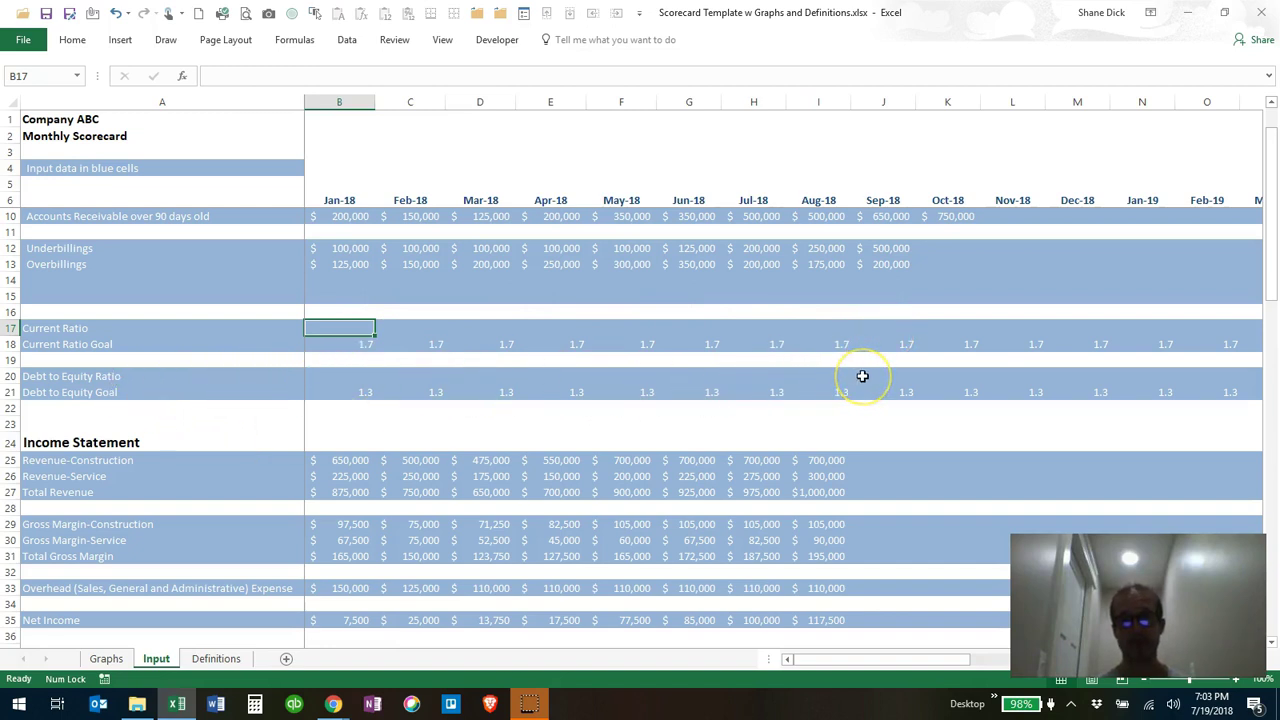
pyautogui.scroll(-3, 489, 414)
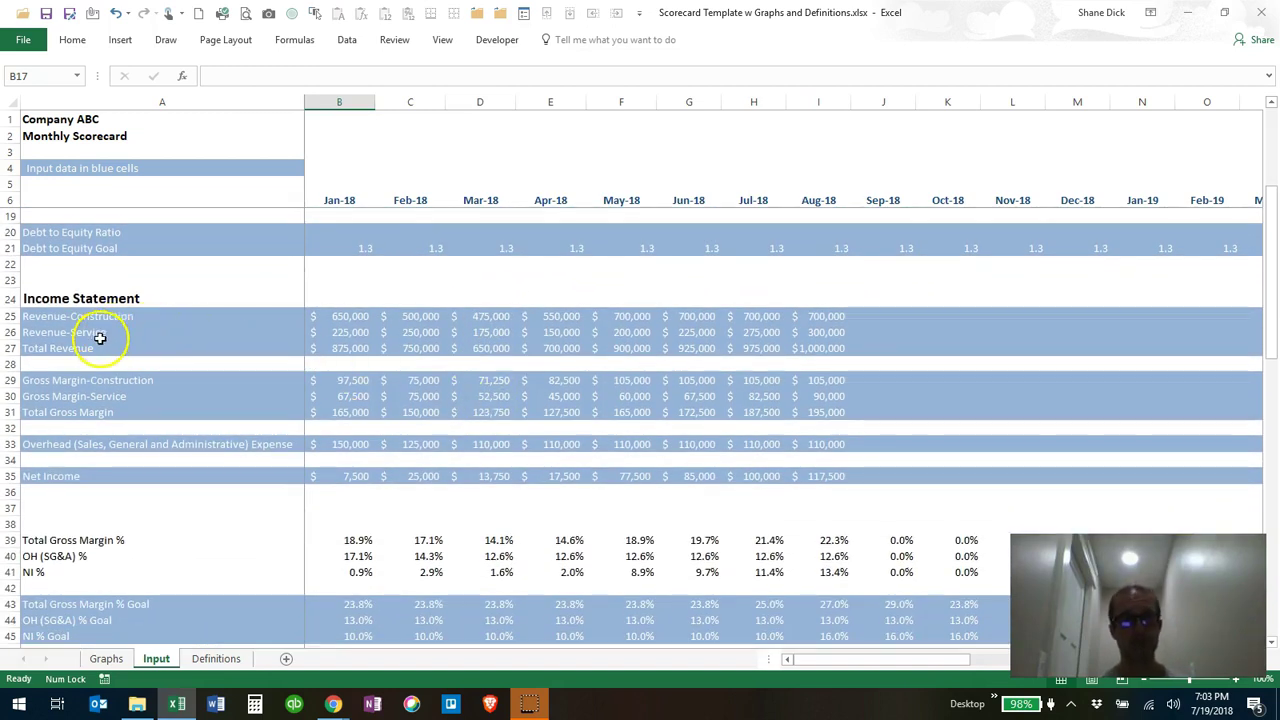
pyautogui.scroll(-1, 401, 336)
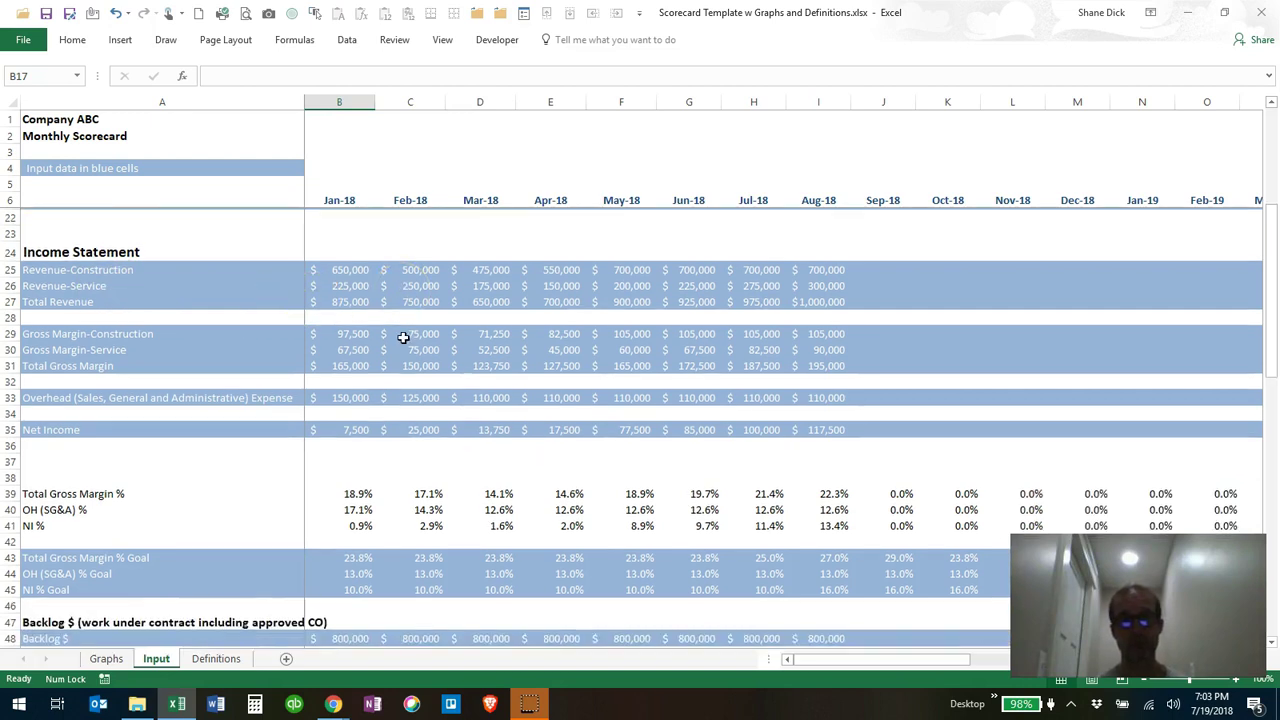
pyautogui.scroll(-1, 351, 337)
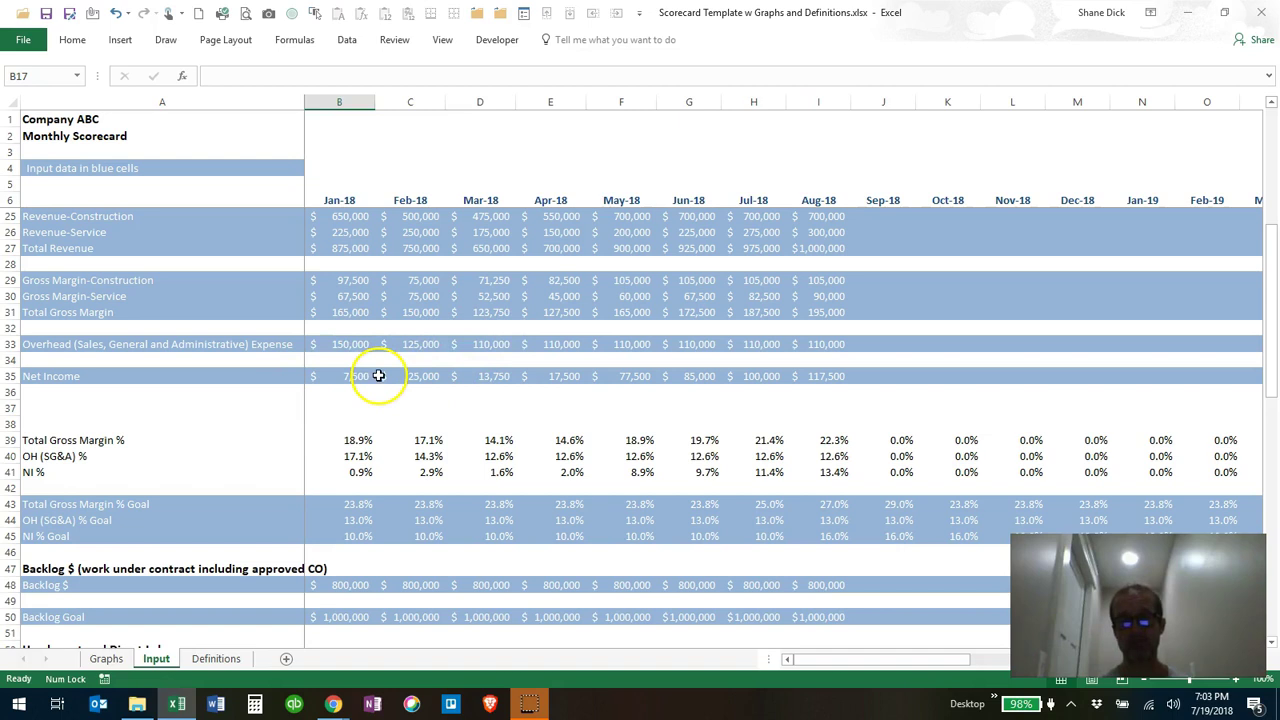
pyautogui.scroll(-1, 686, 372)
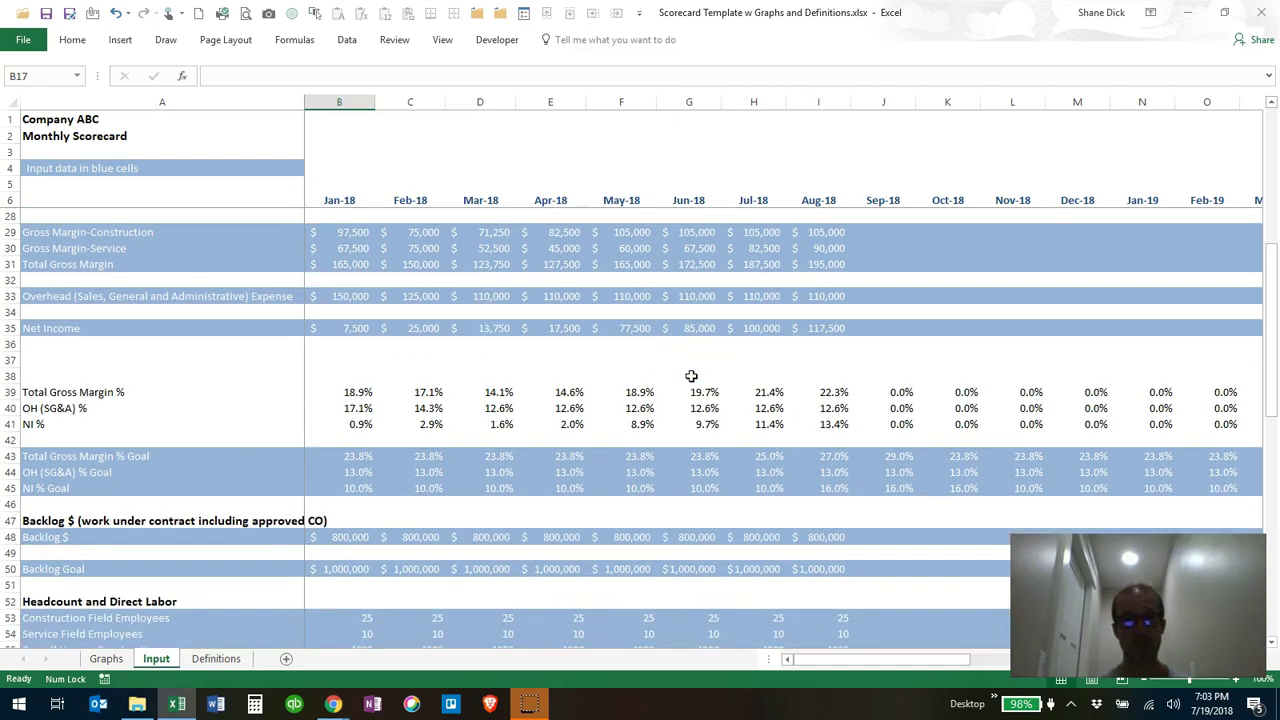
pyautogui.scroll(-2, 690, 376)
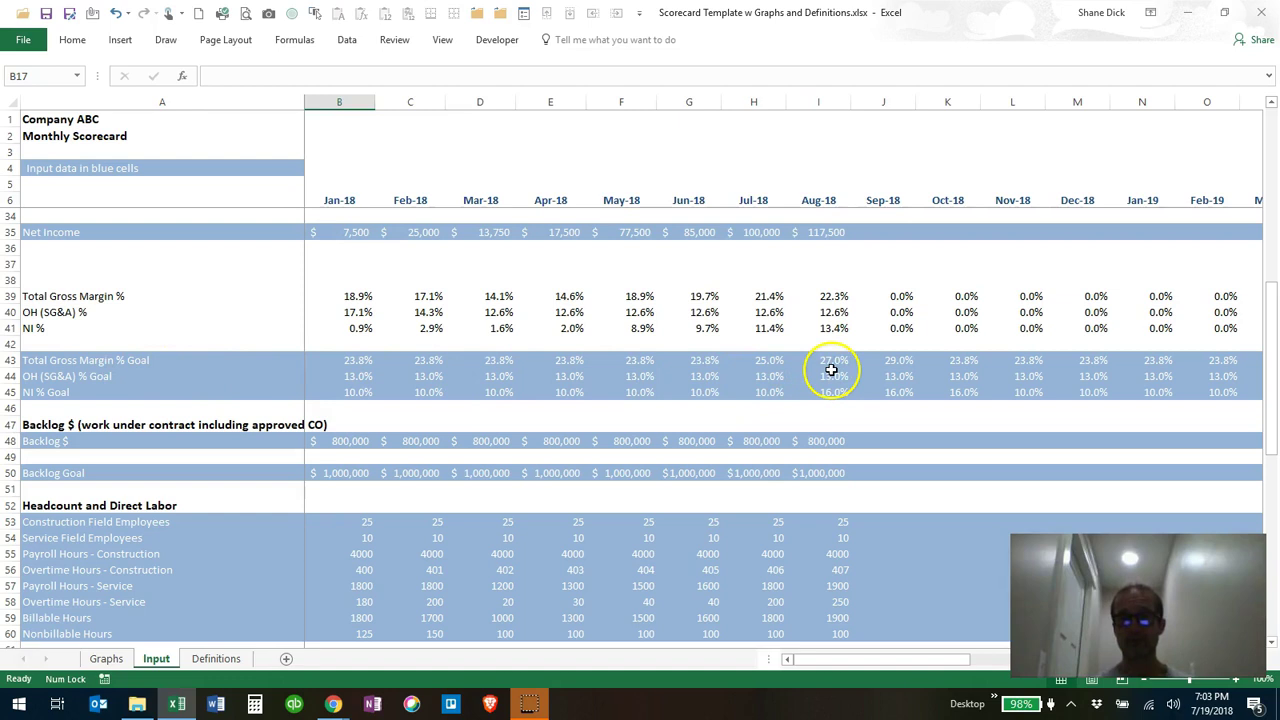
# Set the gross margin goals to 30% for Jul-18 and 35% for Aug-18, then view Graphs.
pyautogui.click(770, 366)
pyautogui.write('3')
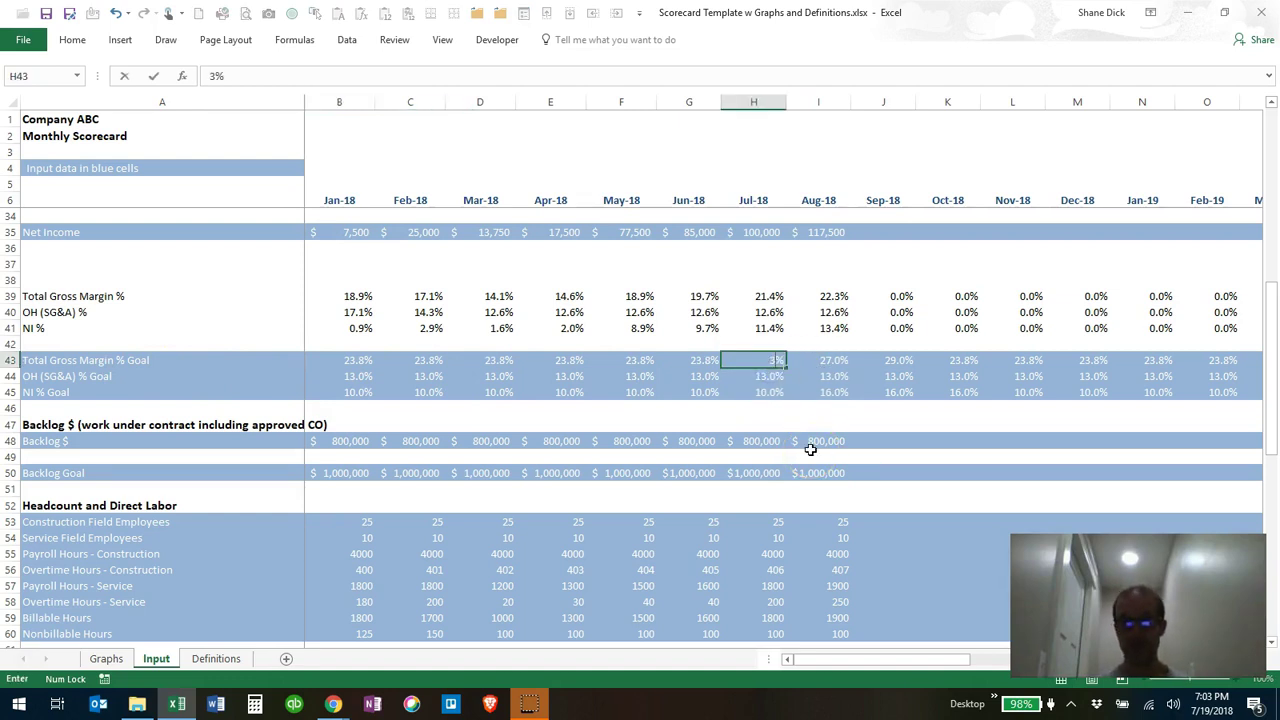
pyautogui.write('0')
pyautogui.press('Tab')
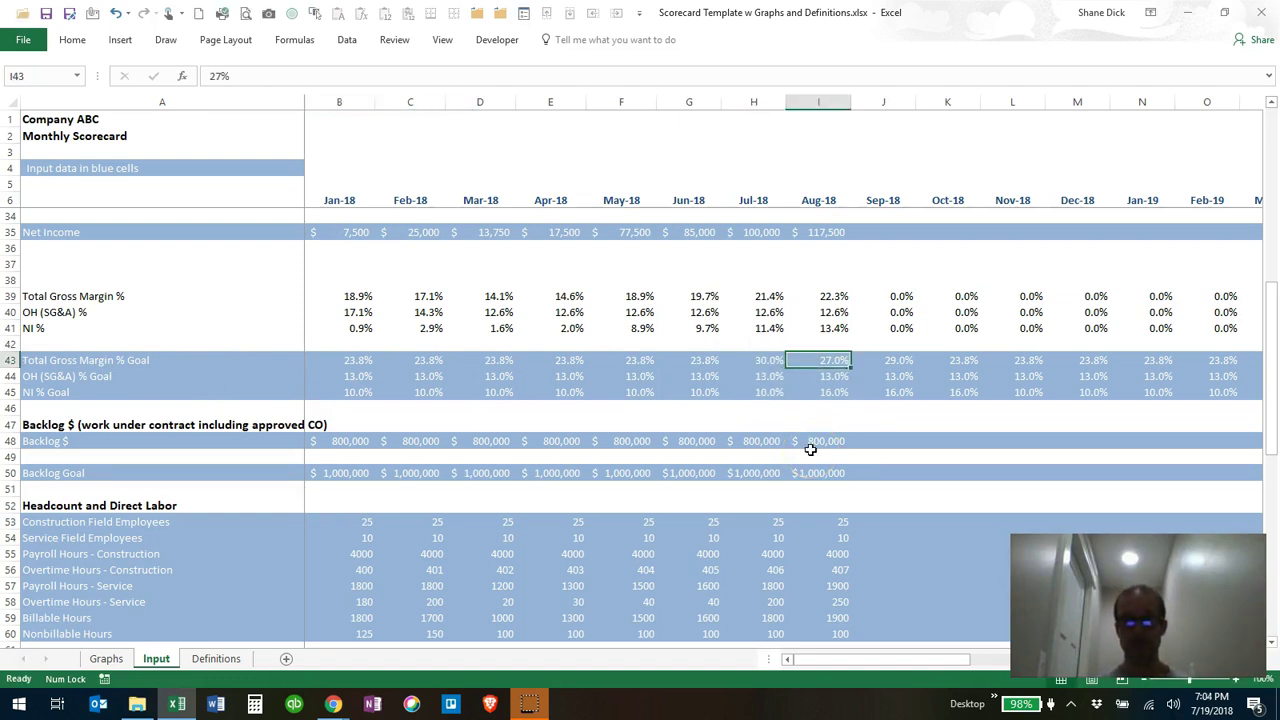
pyautogui.write('35')
pyautogui.press('Return')
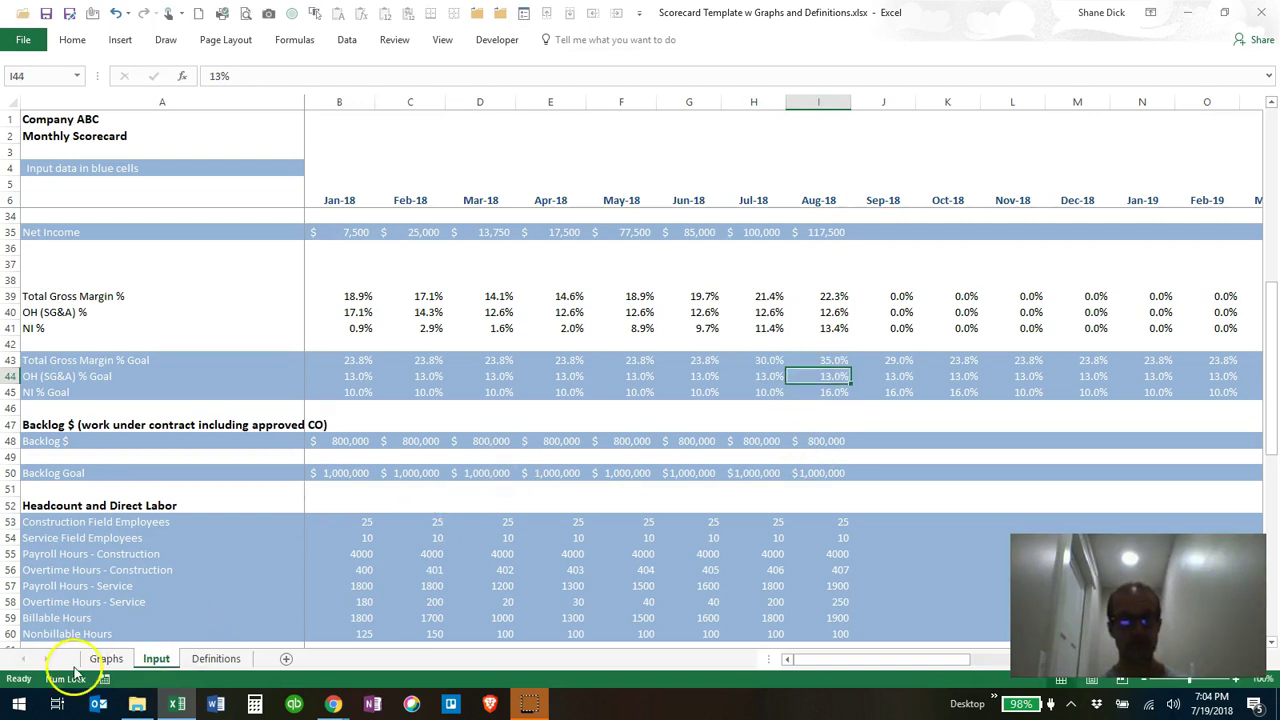
pyautogui.click(104, 659)
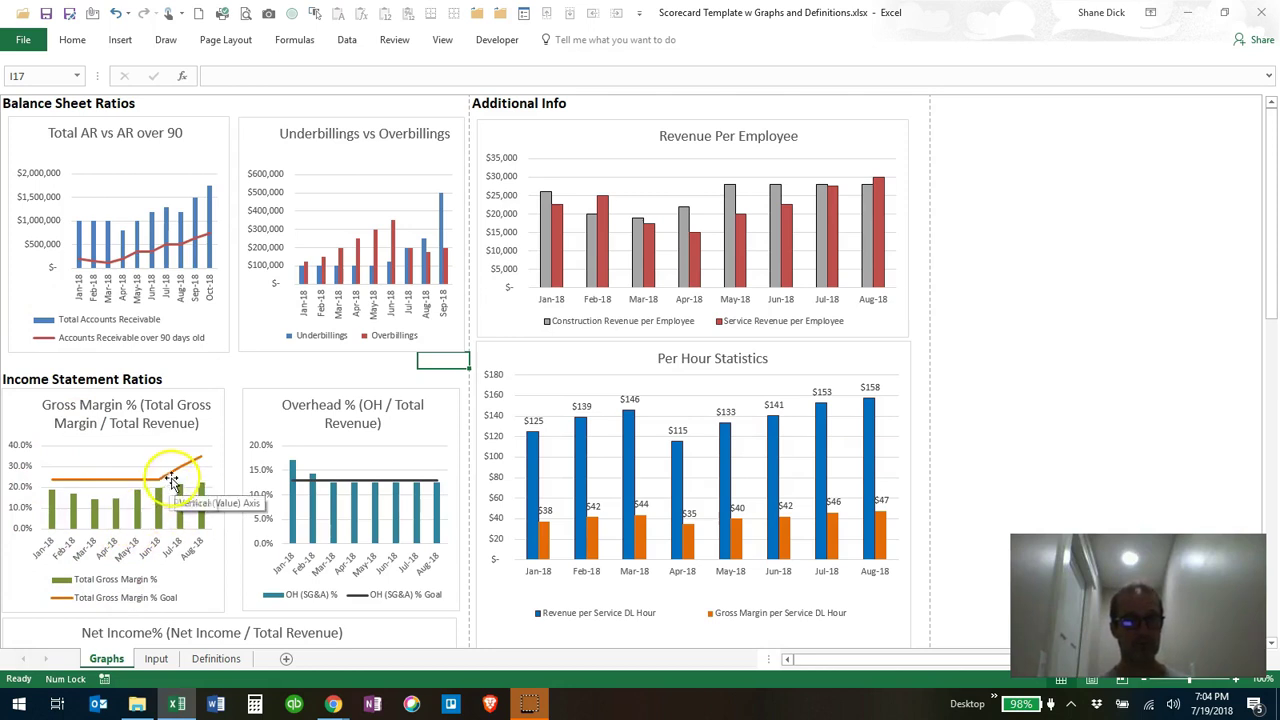
# Check the Gross Margin % chart's raised goal line, then go back to the Input sheet.
pyautogui.moveTo(197, 496)
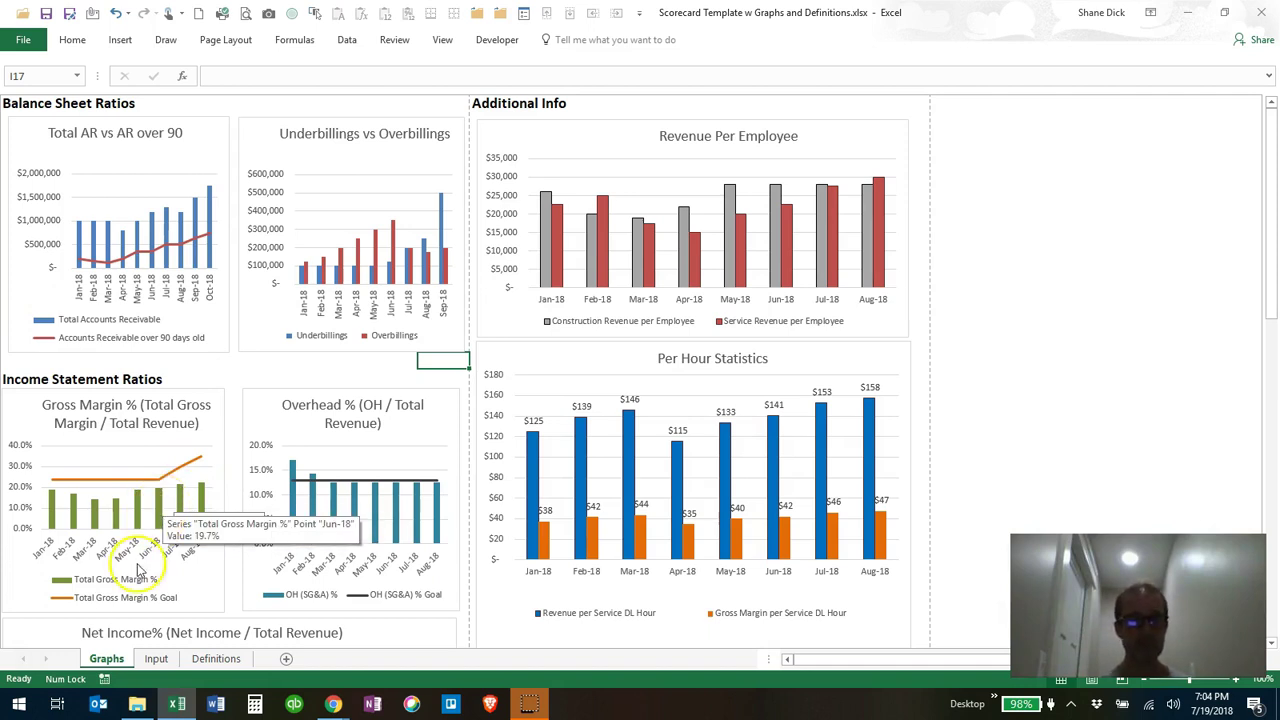
pyautogui.click(156, 658)
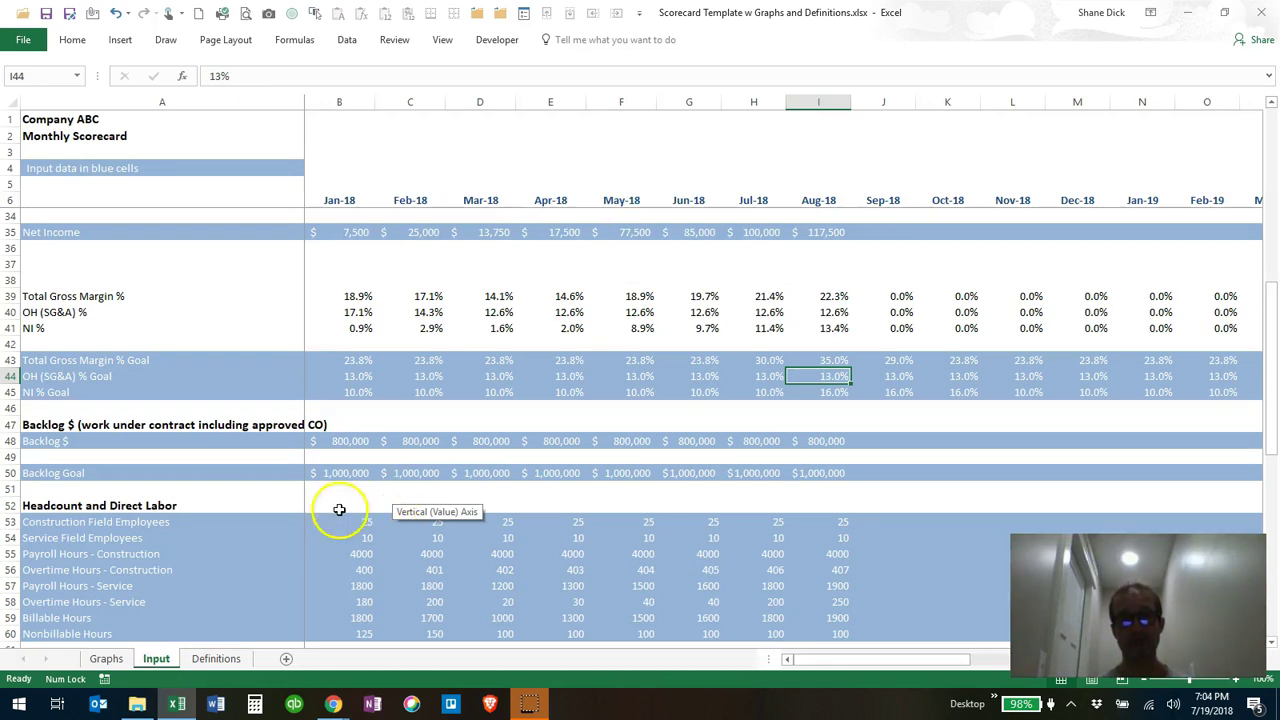
pyautogui.scroll(-4, 339, 510)
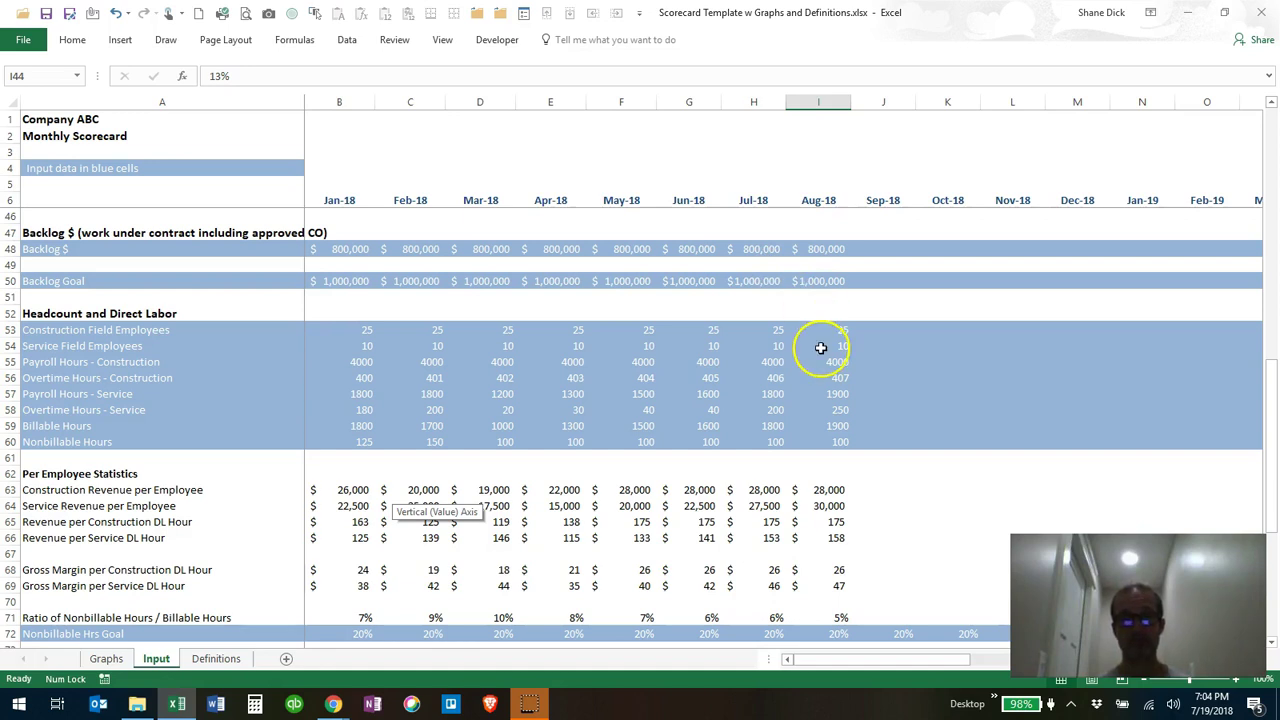
pyautogui.scroll(-1, 819, 346)
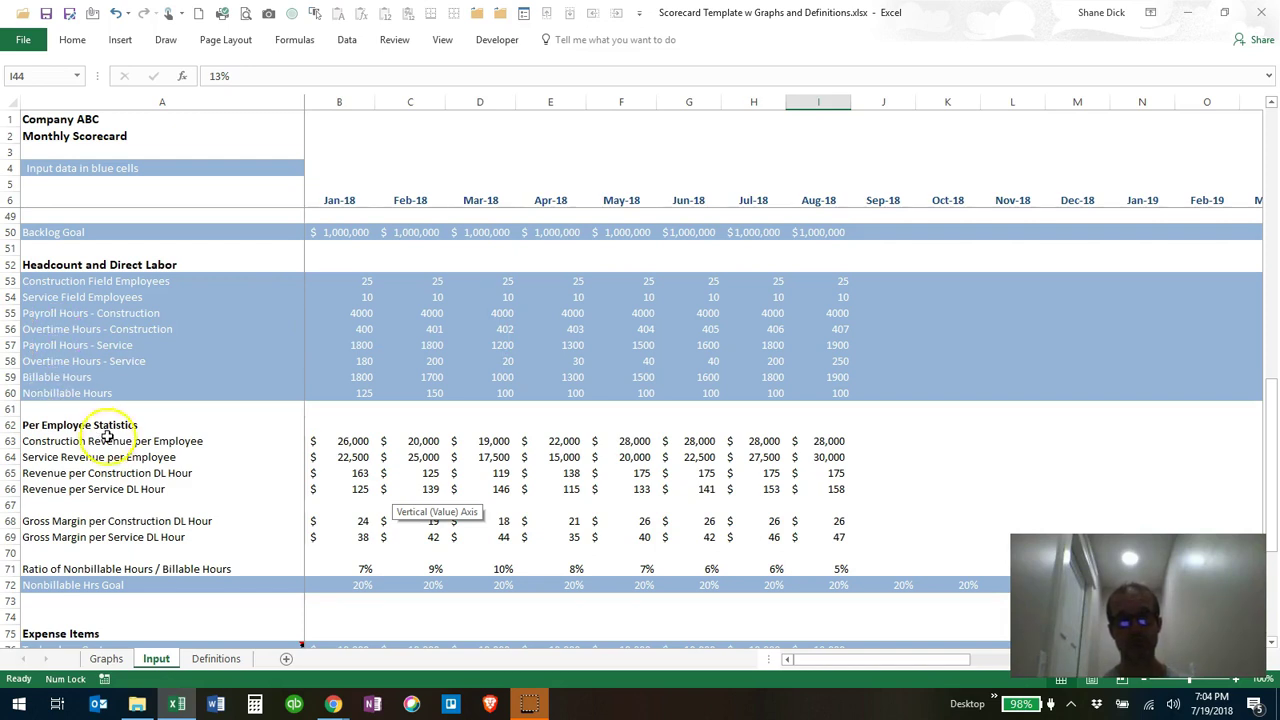
pyautogui.scroll(-1, 108, 440)
pyautogui.scroll(-2, 107, 430)
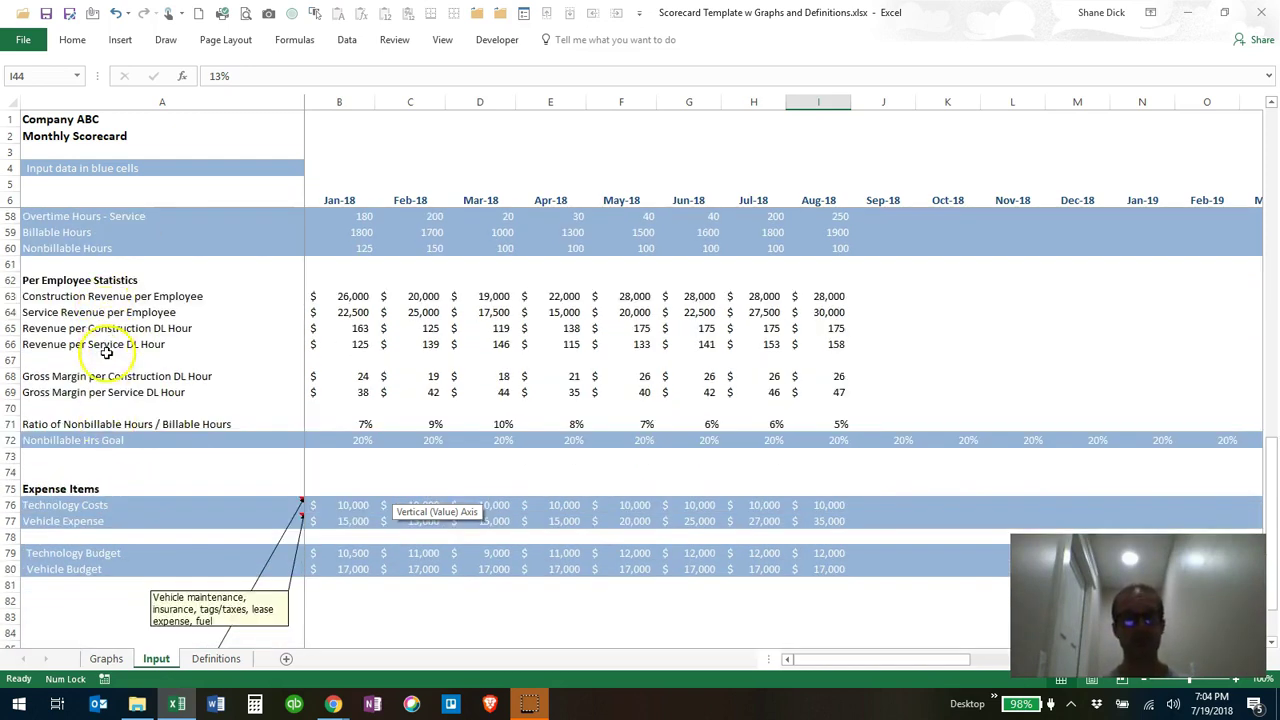
pyautogui.scroll(-1, 112, 476)
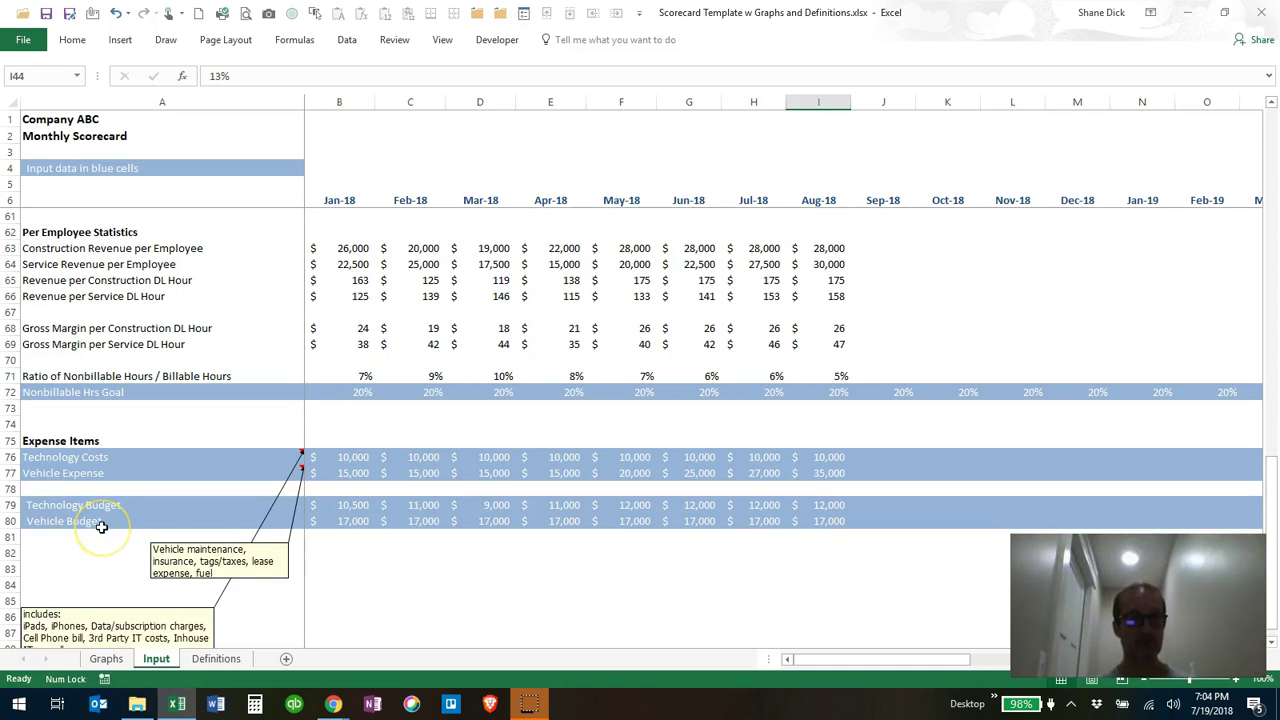
# Scroll through the Graphs sheet's charts, reviewing the gross margin goal line and Overhead % chart.
pyautogui.click(105, 658)
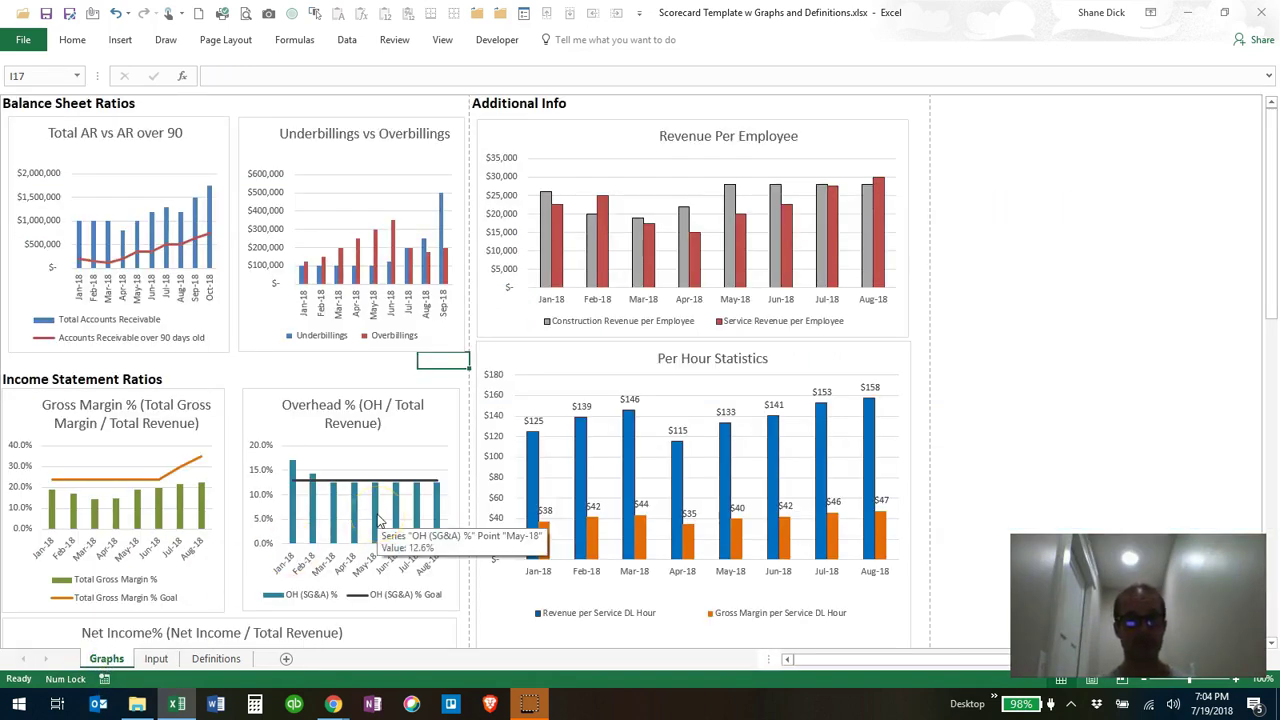
pyautogui.scroll(-5, 378, 520)
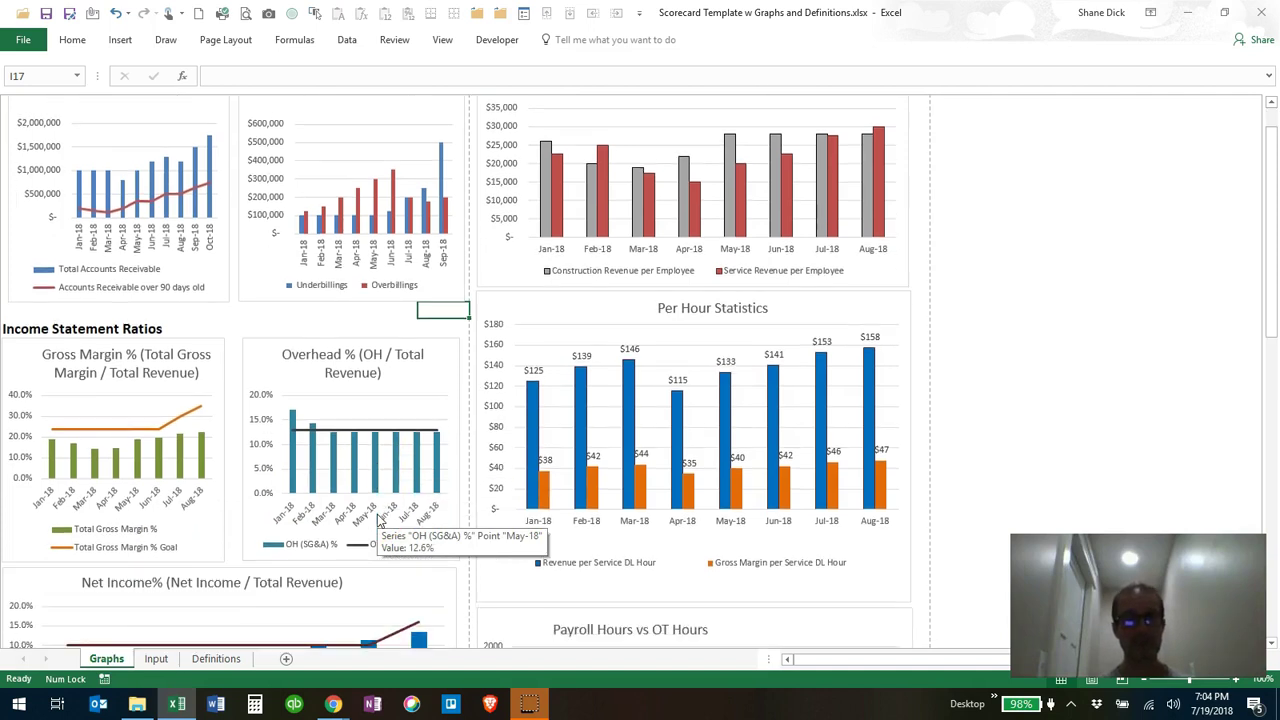
pyautogui.scroll(-3, 378, 516)
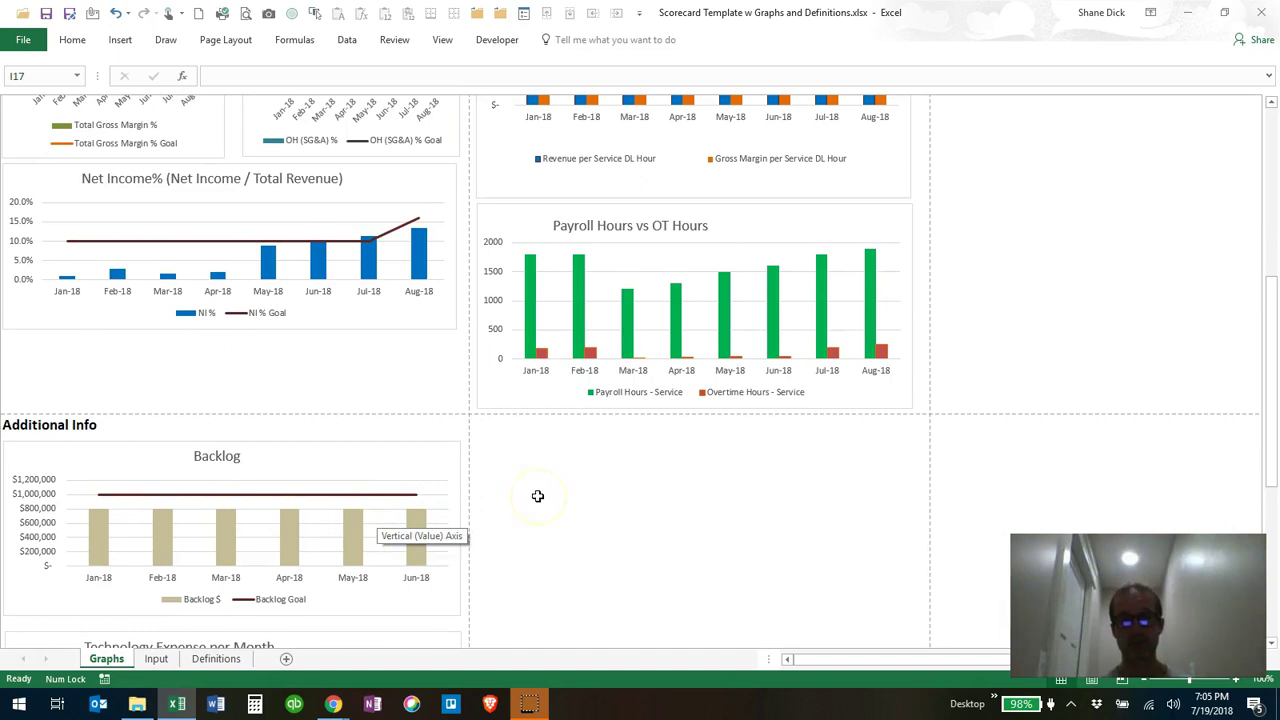
pyautogui.click(543, 463)
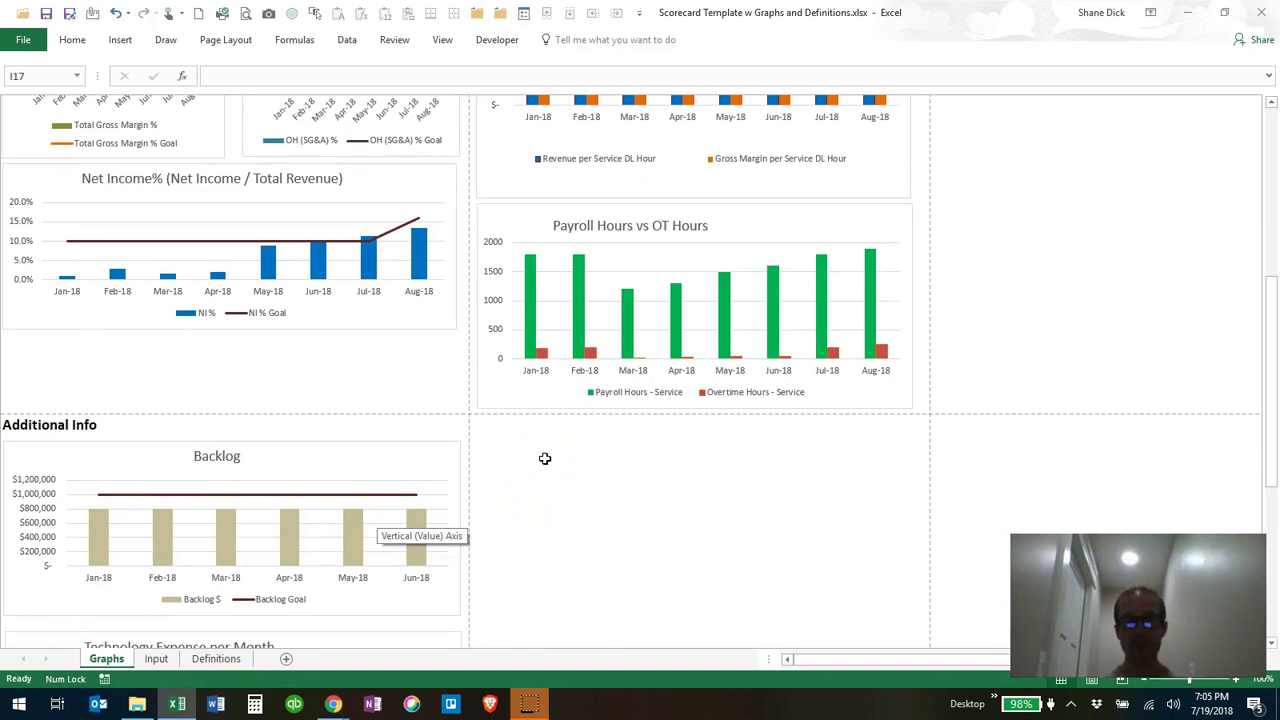
pyautogui.click(676, 470)
pyautogui.scroll(-1, 557, 535)
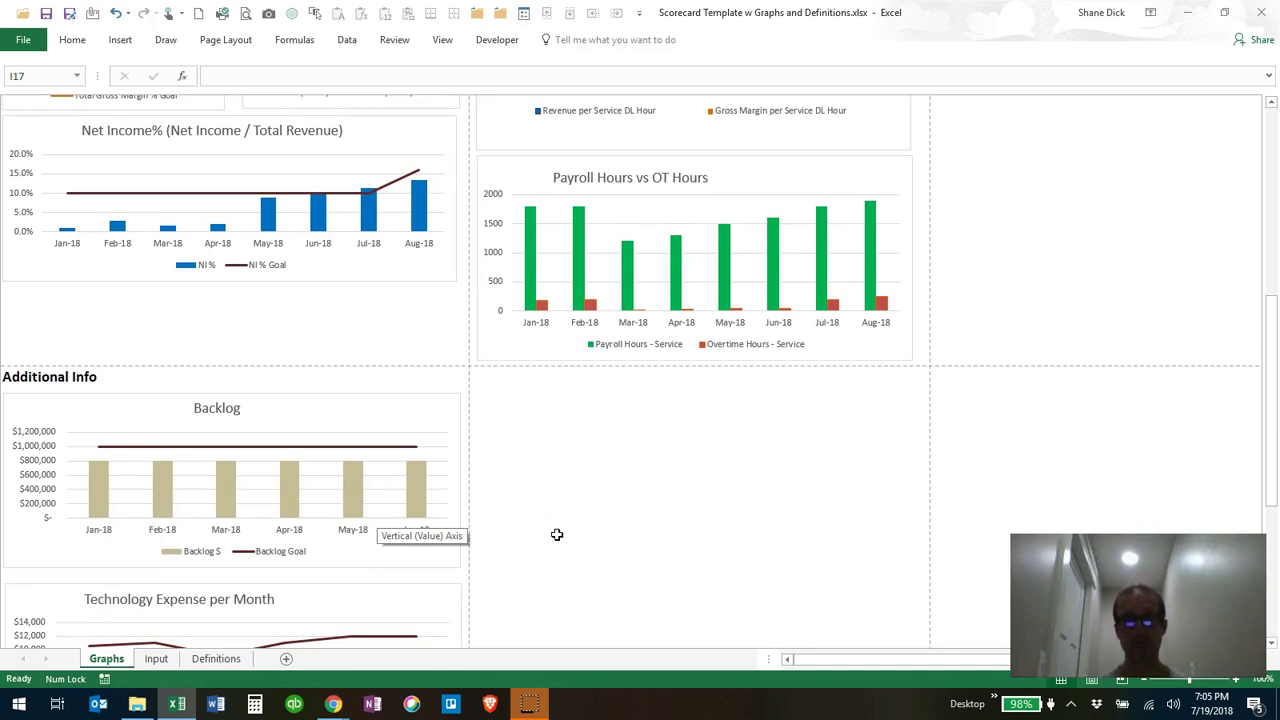
pyautogui.scroll(6, 517, 543)
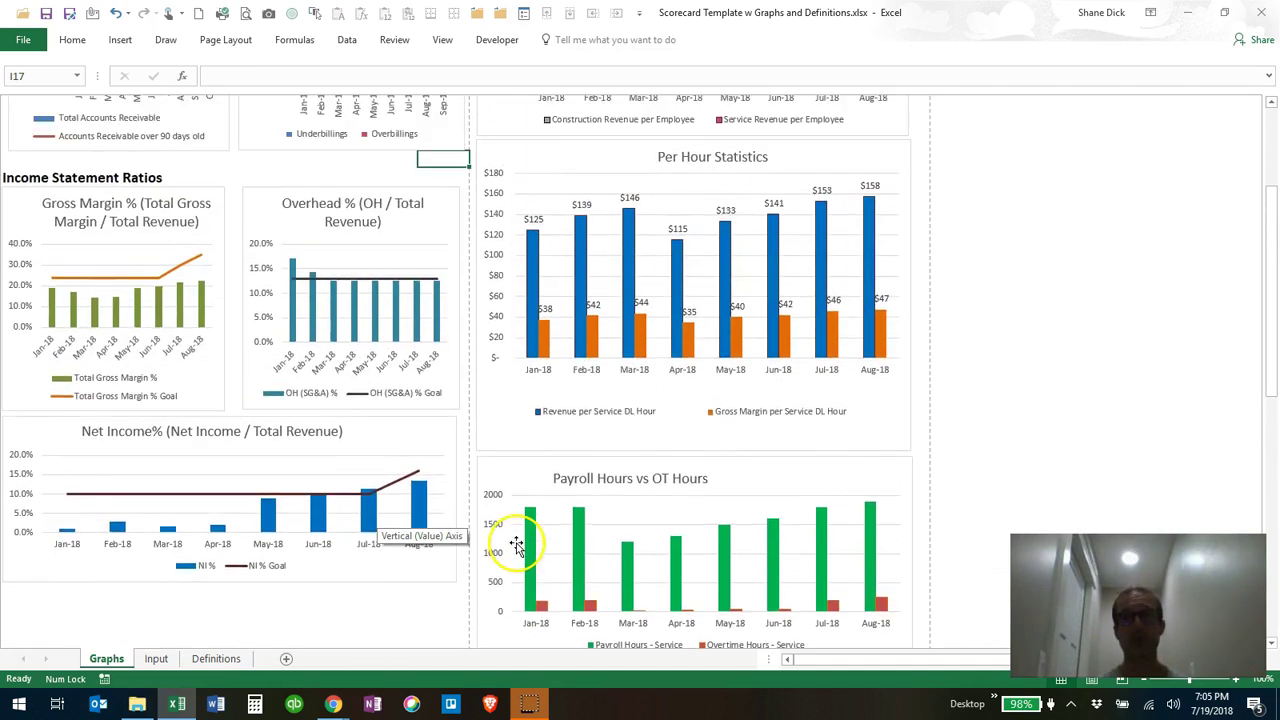
pyautogui.scroll(4, 517, 543)
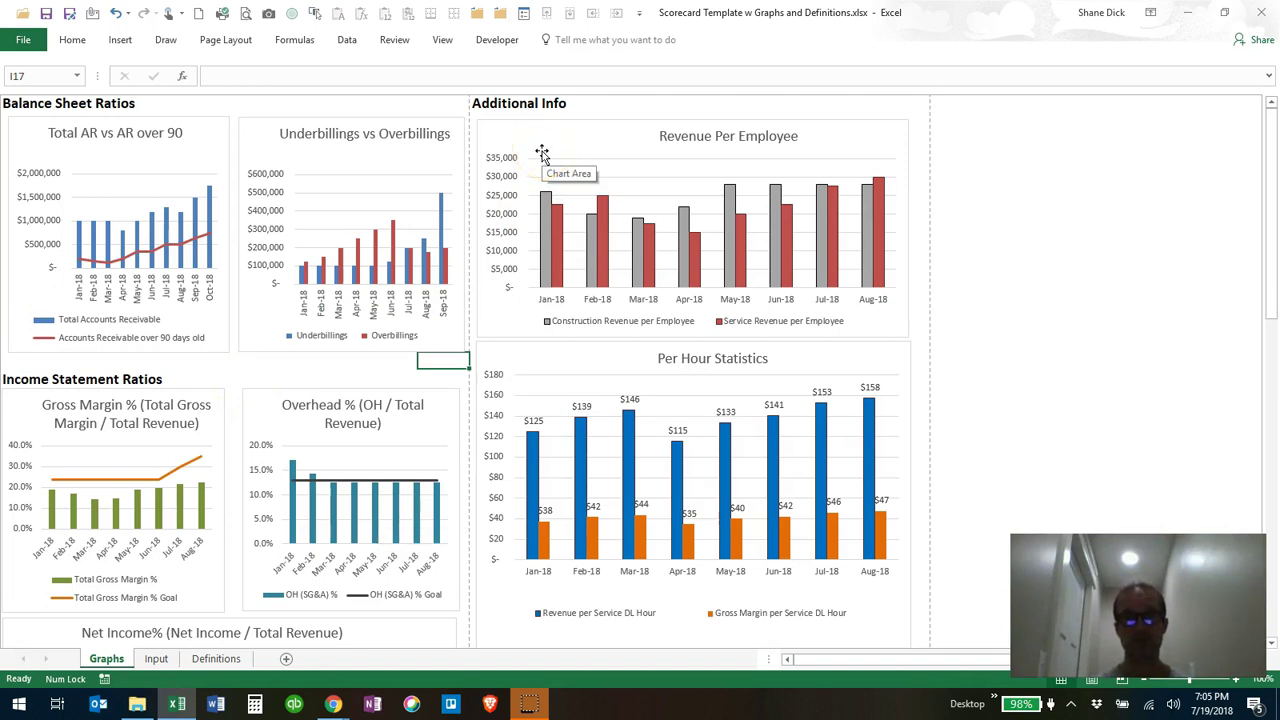
# Bring the Atlas CFO site forward in Chrome and scroll to its Free Financial Scorecard Template tile.
pyautogui.moveTo(596, 222)
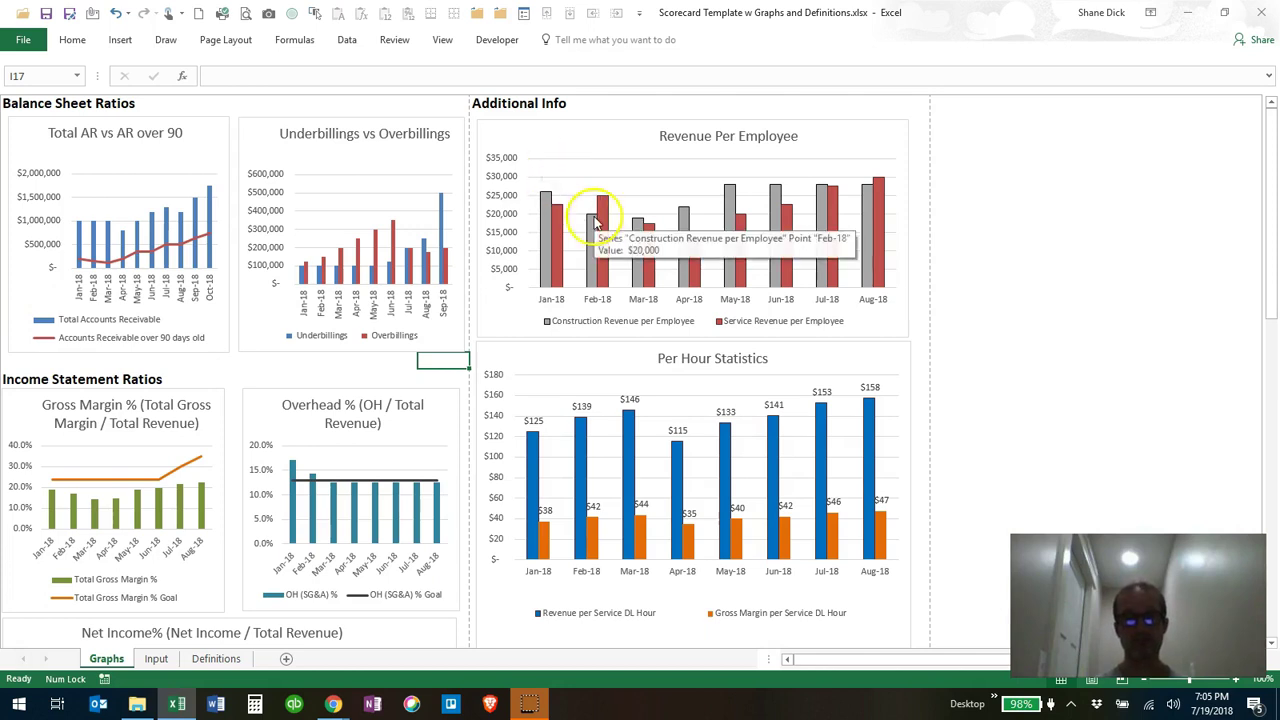
pyautogui.moveTo(333, 705)
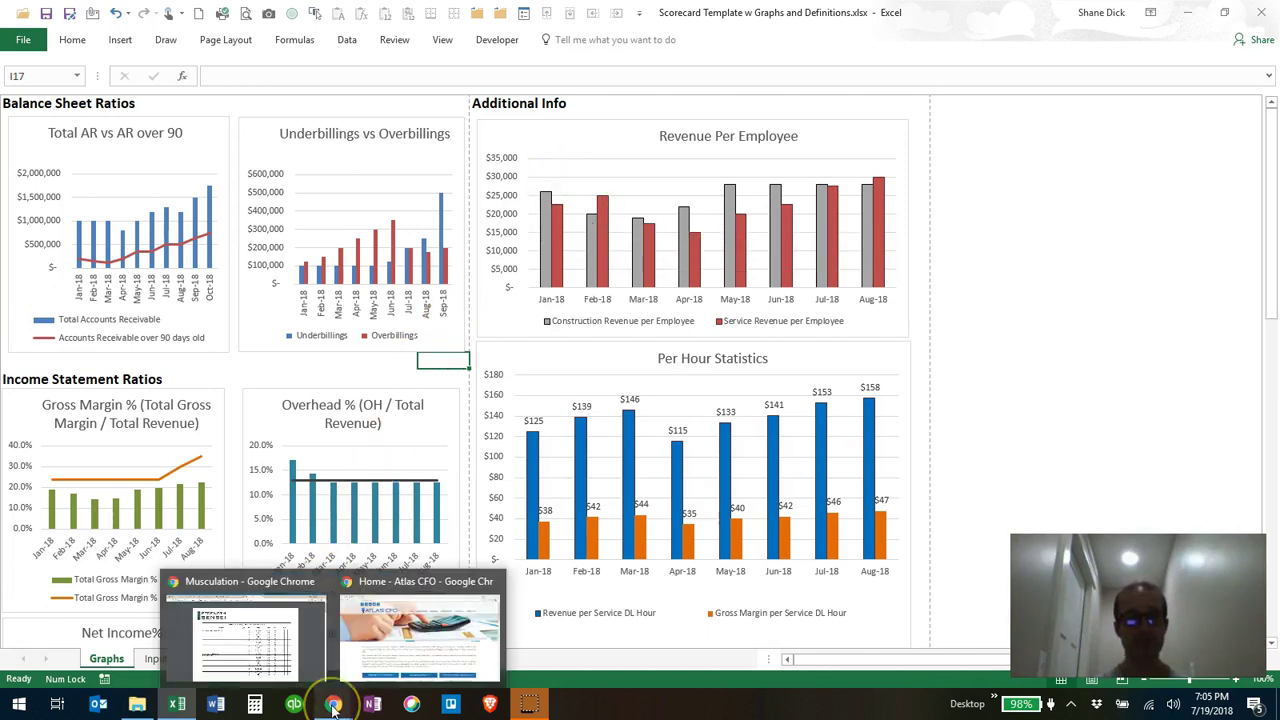
pyautogui.click(420, 632)
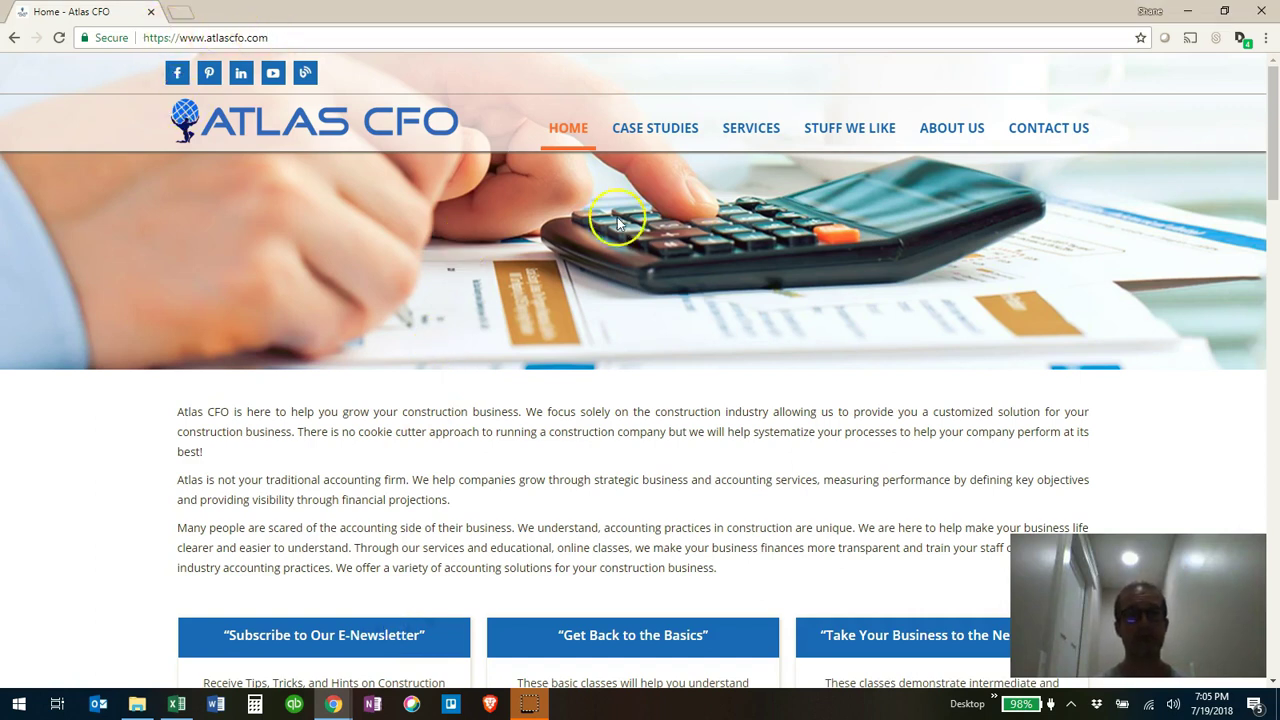
pyautogui.scroll(-5, 626, 368)
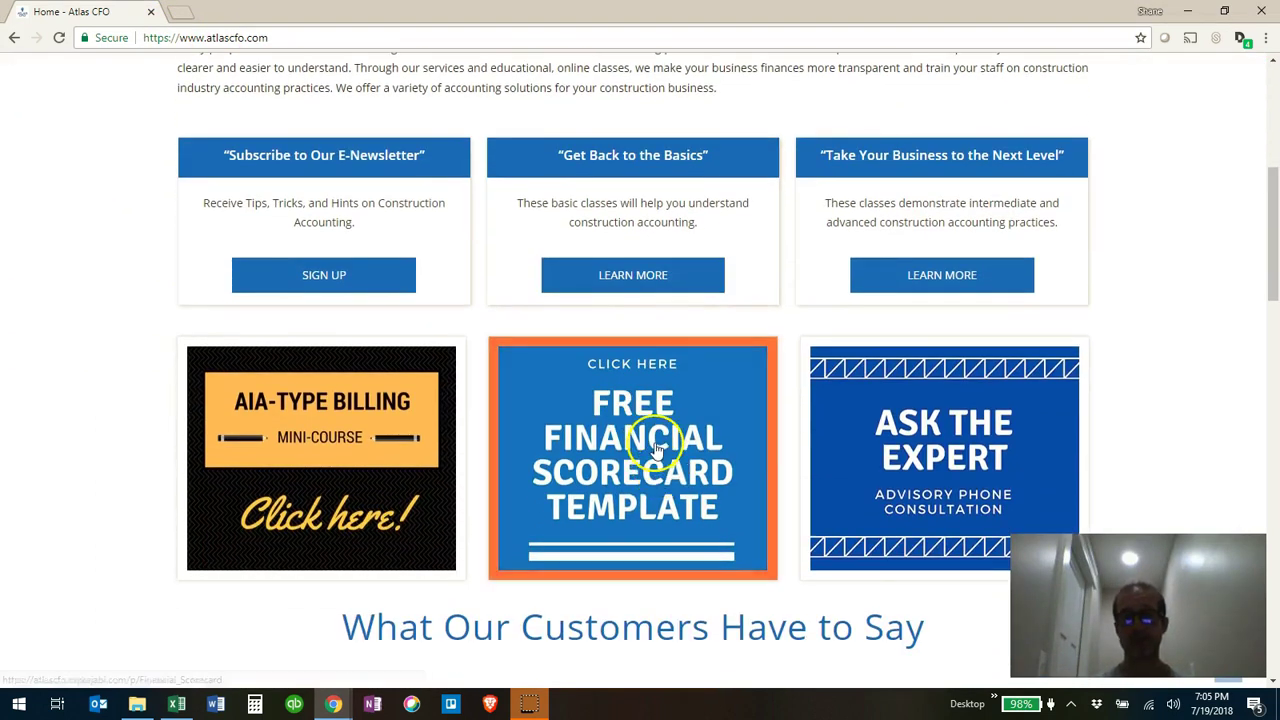